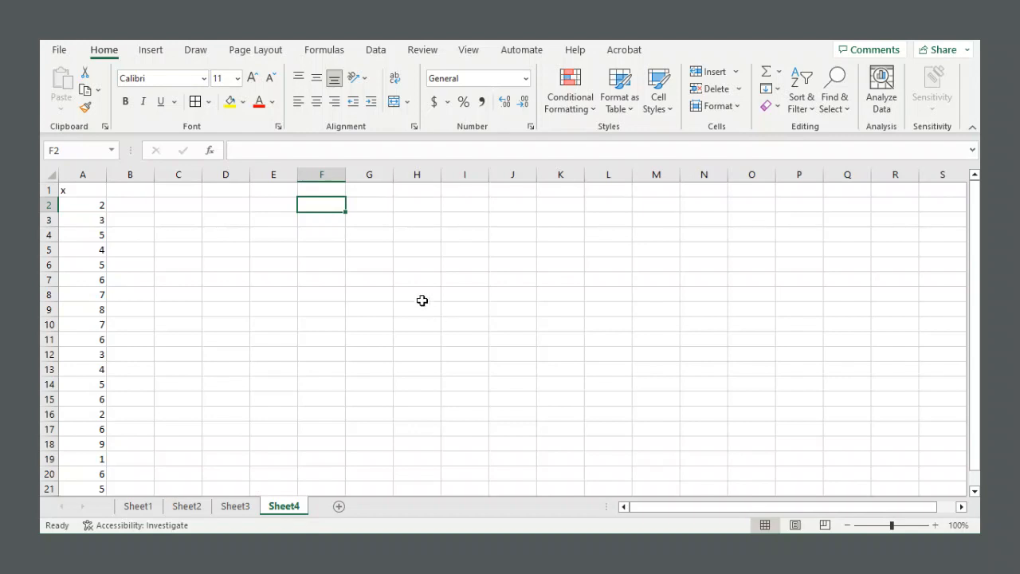
- Review the t-test and z-test options among the Data Analysis tools, closing the list without running any
{"action": "left_click", "coordinate": [368, 53]}
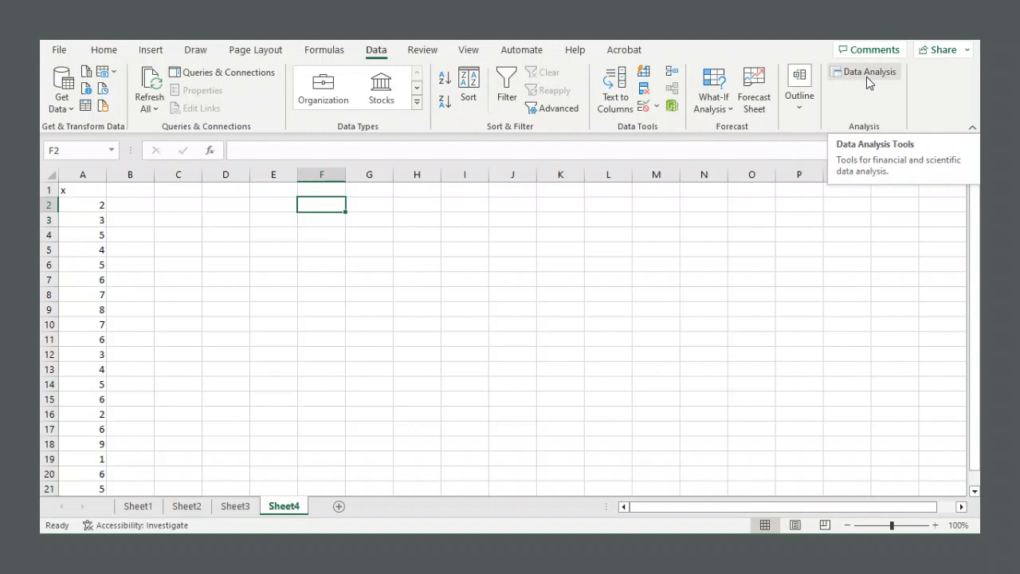
{"action": "left_click", "coordinate": [867, 77]}
{"action": "scroll", "coordinate": [642, 286], "scroll_direction": "up", "scroll_amount": 3}
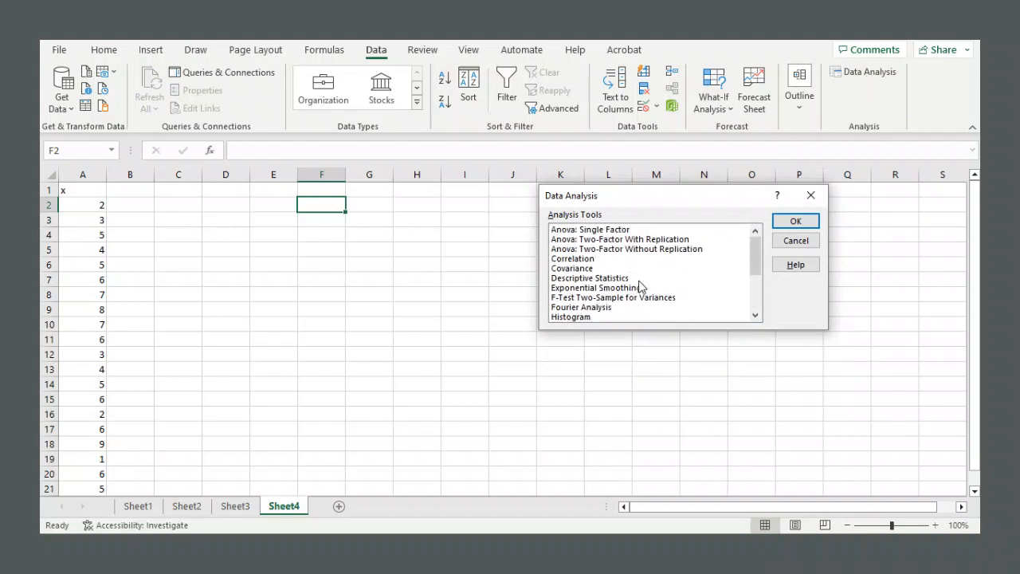
{"action": "scroll", "coordinate": [640, 284], "scroll_direction": "down", "scroll_amount": 3}
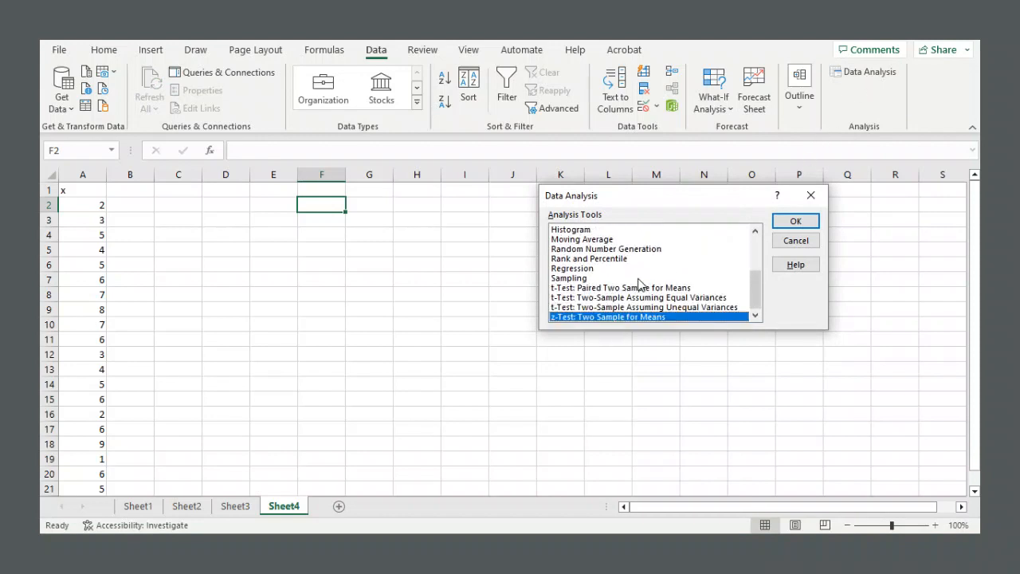
{"action": "left_click", "coordinate": [622, 287]}
{"action": "left_click", "coordinate": [613, 298]}
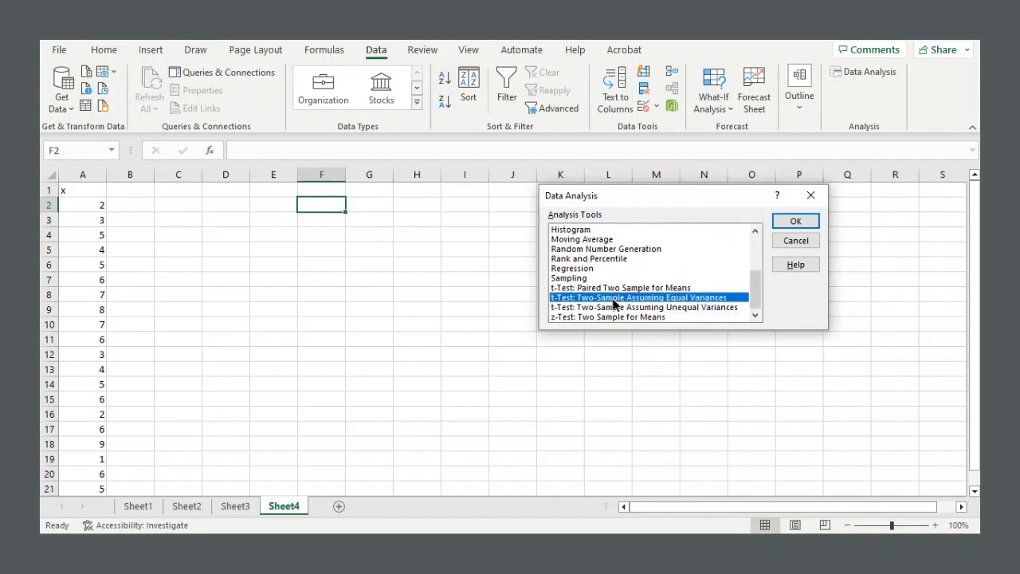
{"action": "left_click", "coordinate": [616, 308]}
{"action": "left_click", "coordinate": [611, 317]}
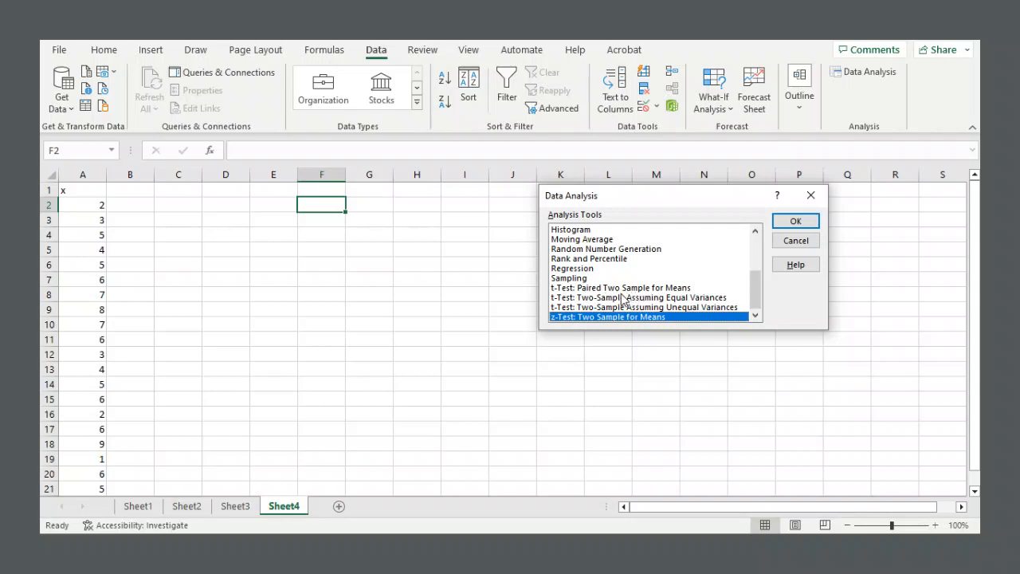
{"action": "left_click", "coordinate": [610, 299]}
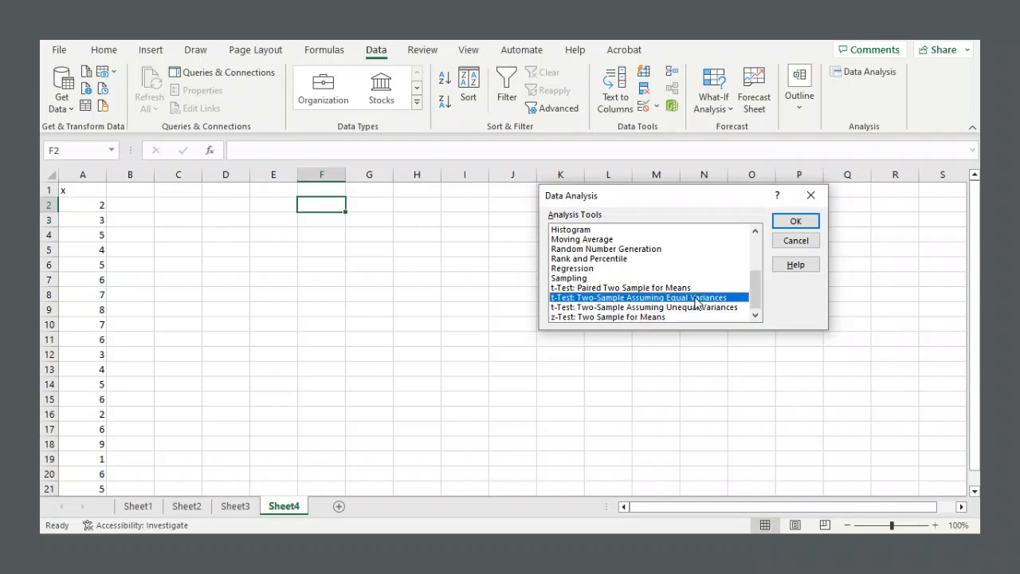
{"action": "left_click", "coordinate": [619, 316]}
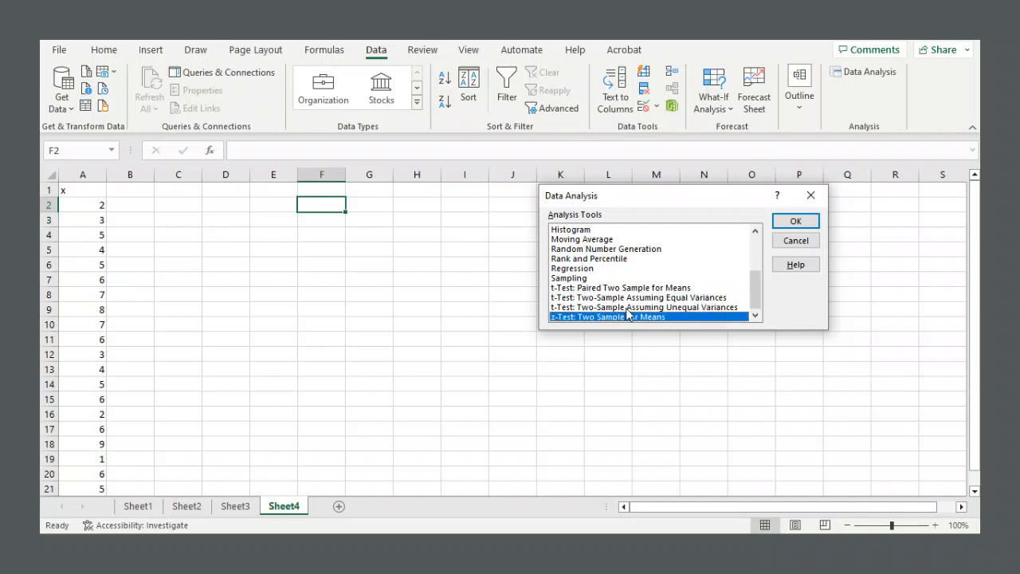
{"action": "left_click", "coordinate": [618, 310]}
{"action": "left_click", "coordinate": [610, 317]}
{"action": "left_click", "coordinate": [788, 241]}
- Add a dummy column headed y in B1 with 0 in cells B2 to B4
{"action": "left_click", "coordinate": [142, 186]}
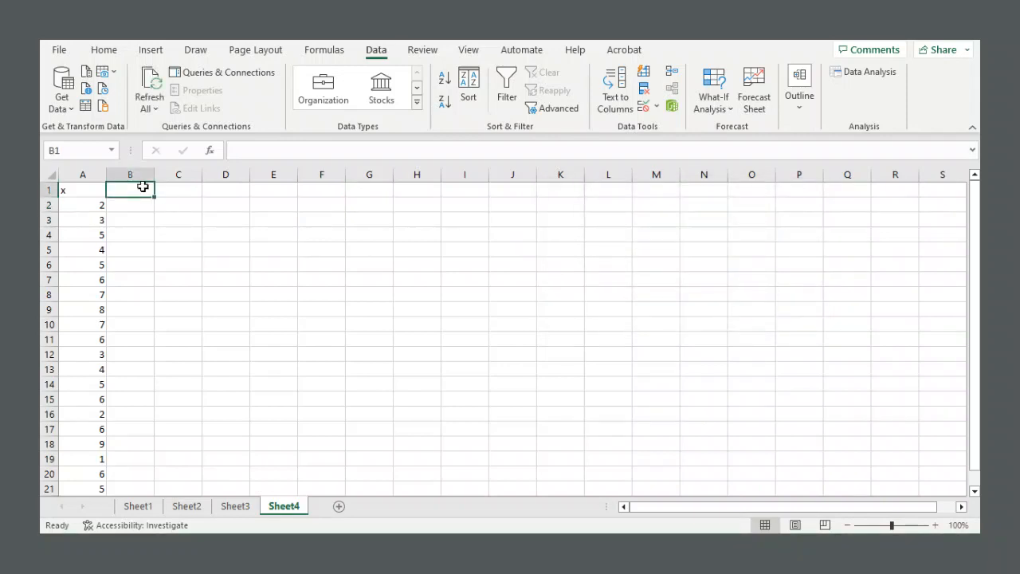
{"action": "type", "text": "y"}
{"action": "key", "text": "Return"}
{"action": "type", "text": "0"}
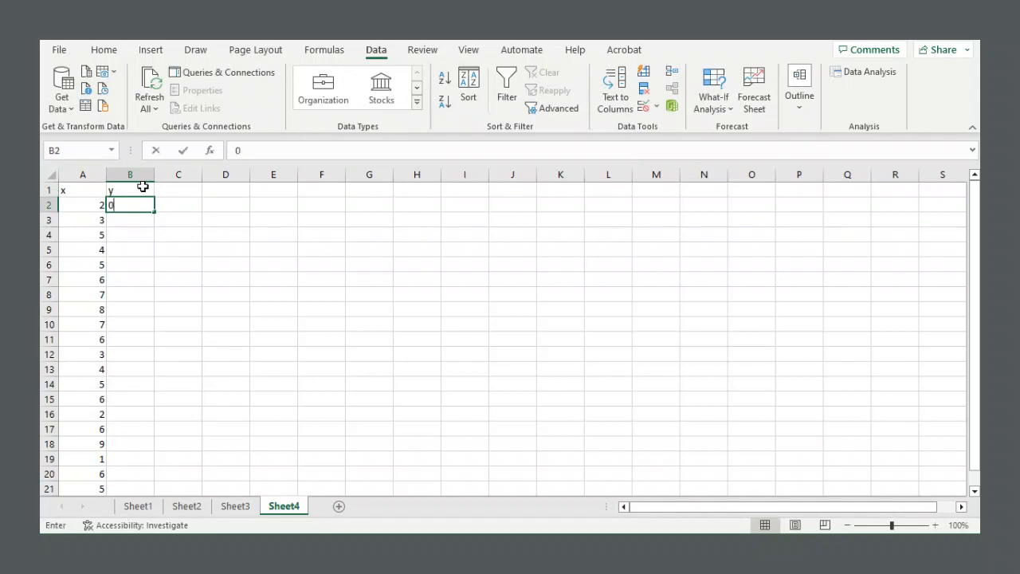
{"action": "key", "text": "Return"}
{"action": "type", "text": "0"}
{"action": "key", "text": "Return"}
{"action": "type", "text": "0"}
{"action": "key", "text": "Return"}
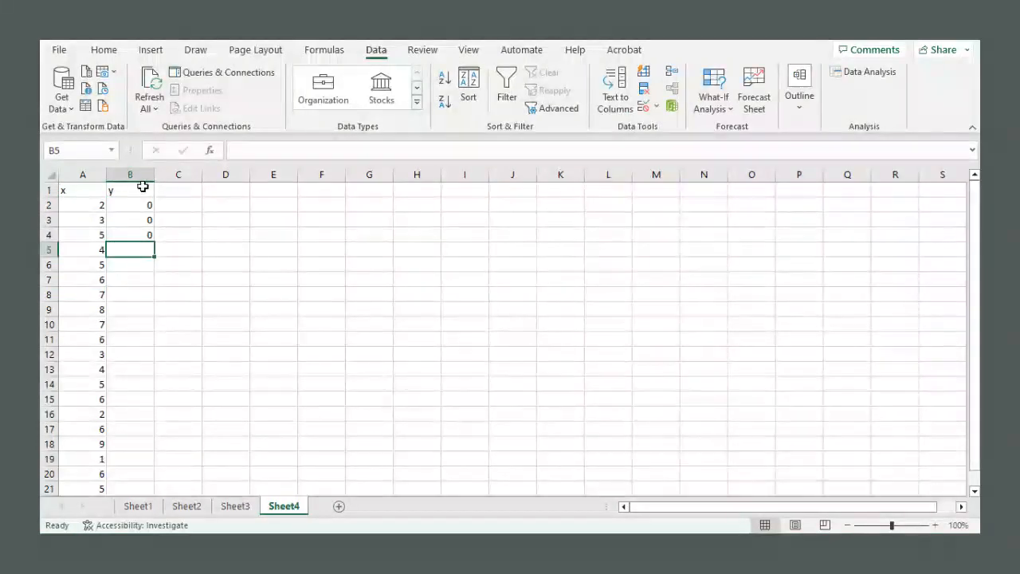
{"action": "left_click", "coordinate": [258, 230]}
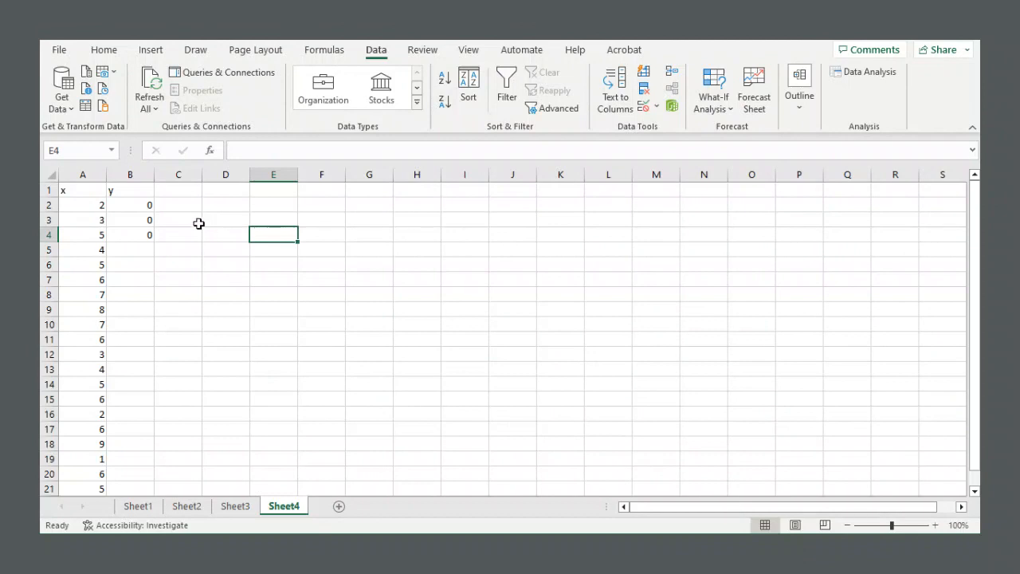
{"action": "left_click_drag", "start_coordinate": [82, 190], "coordinate": [82, 406]}
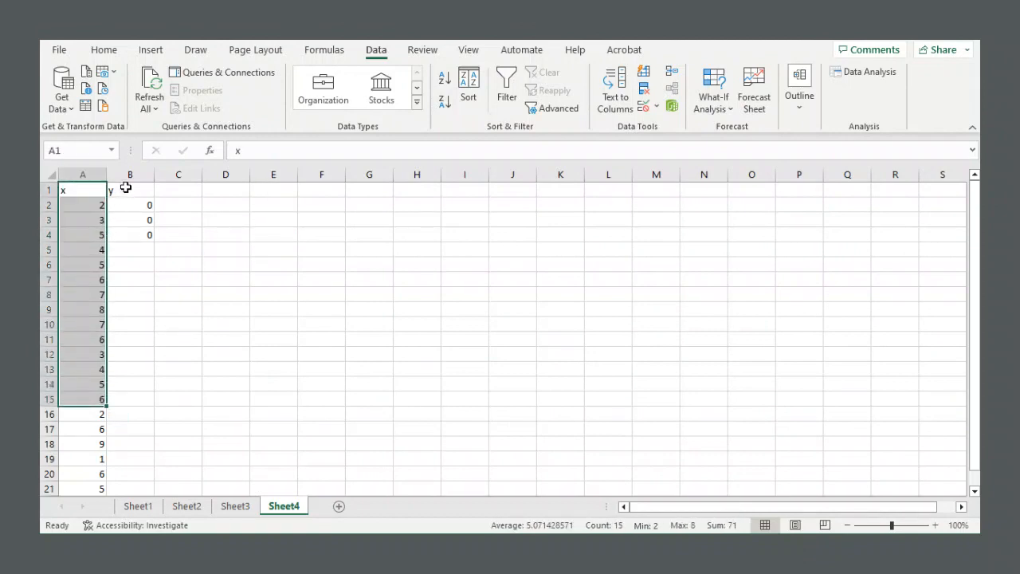
{"action": "left_click_drag", "start_coordinate": [127, 189], "coordinate": [130, 236]}
{"action": "left_click", "coordinate": [265, 245]}
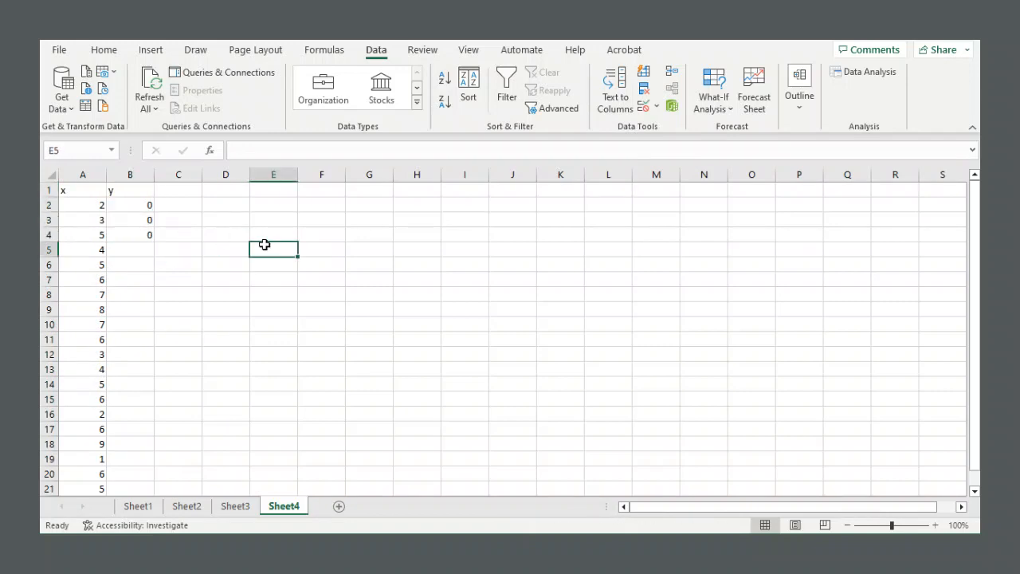
{"action": "left_click_drag", "start_coordinate": [75, 189], "coordinate": [82, 398]}
{"action": "left_click", "coordinate": [276, 262]}
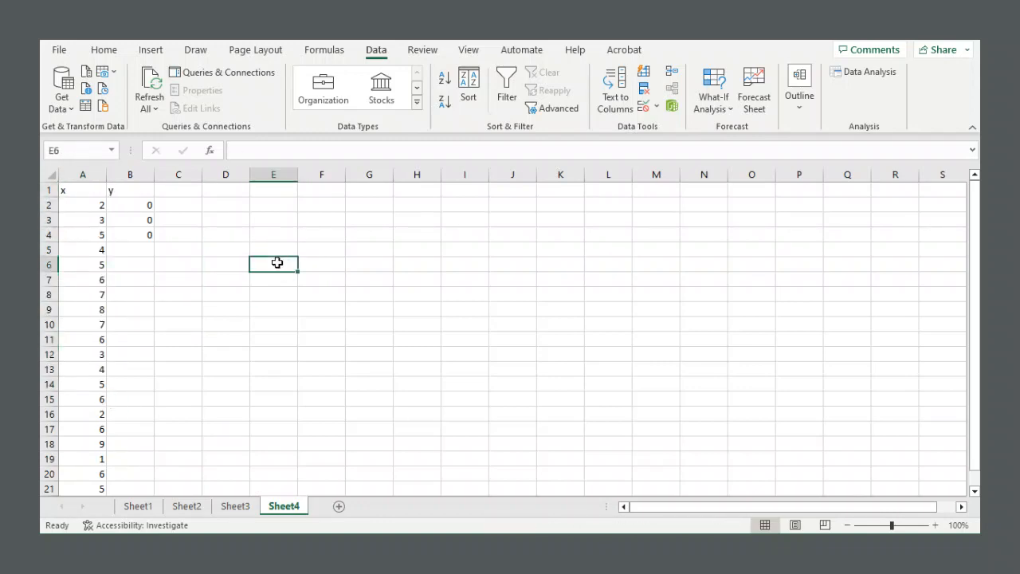
- Start the t-Test: Two-Sample Assuming Unequal Variances analysis and move its dialog clear of the data
{"action": "left_click", "coordinate": [865, 79]}
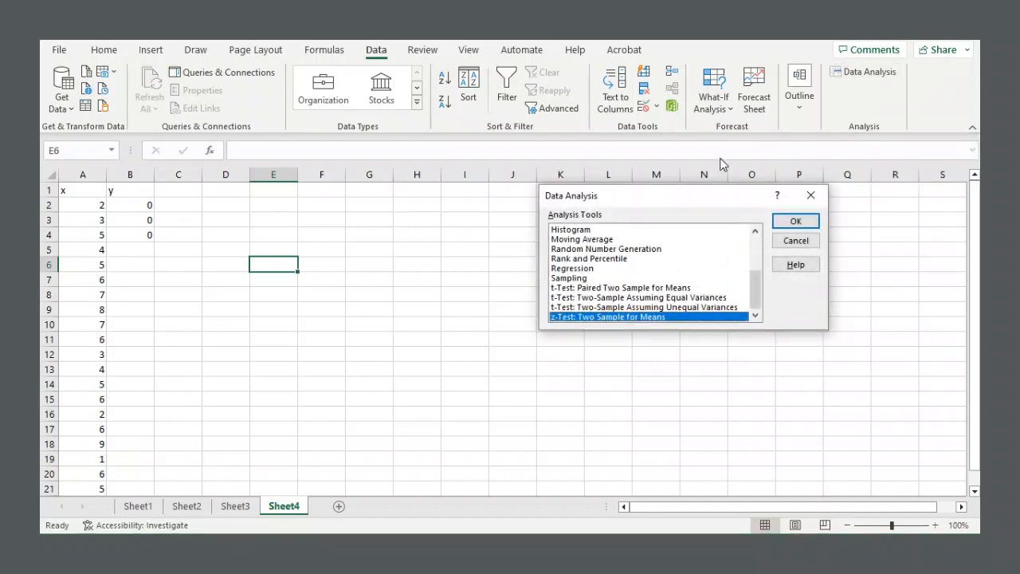
{"action": "left_click", "coordinate": [593, 307]}
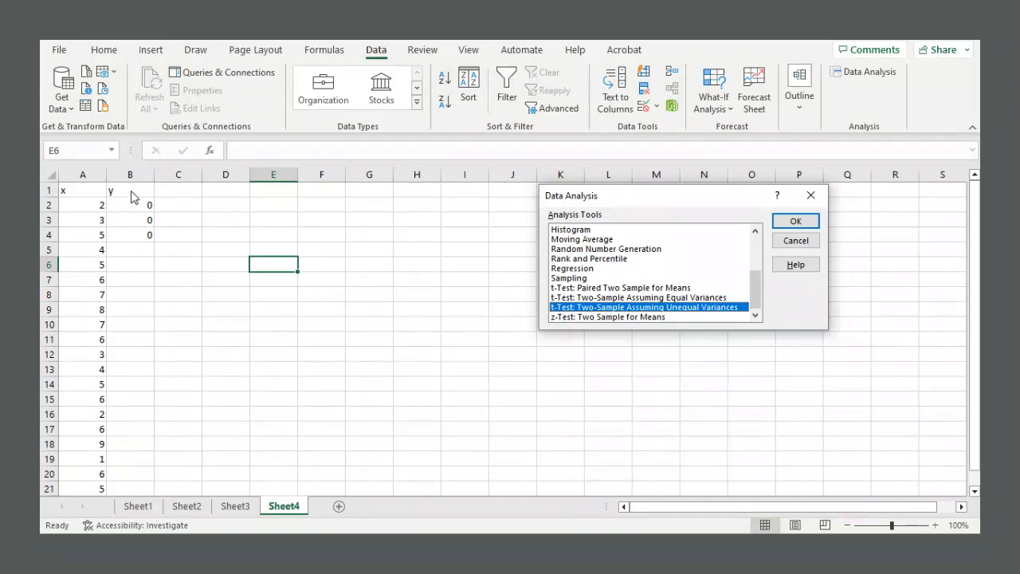
{"action": "left_click", "coordinate": [795, 222]}
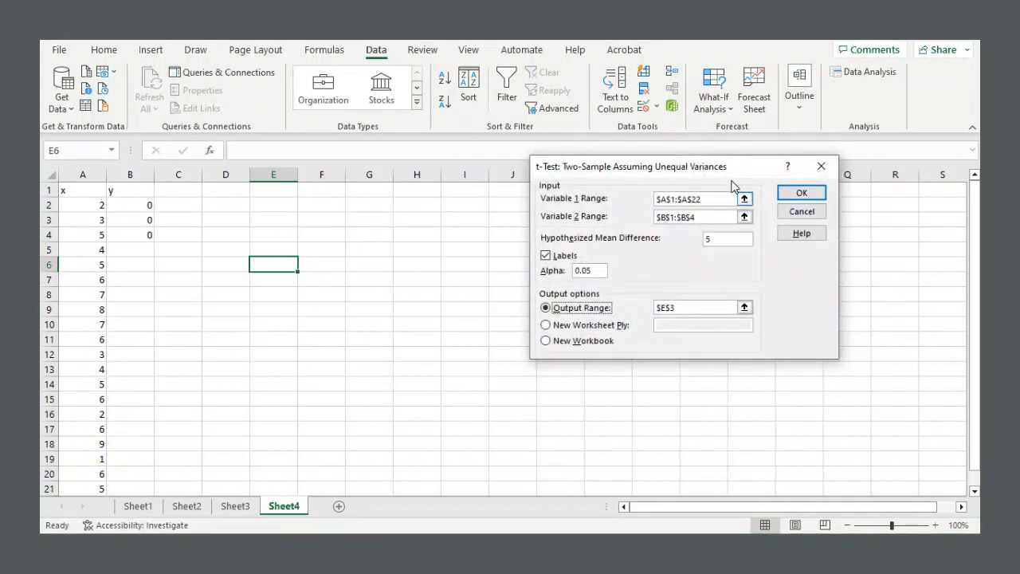
{"action": "left_click_drag", "start_coordinate": [714, 172], "coordinate": [684, 134]}
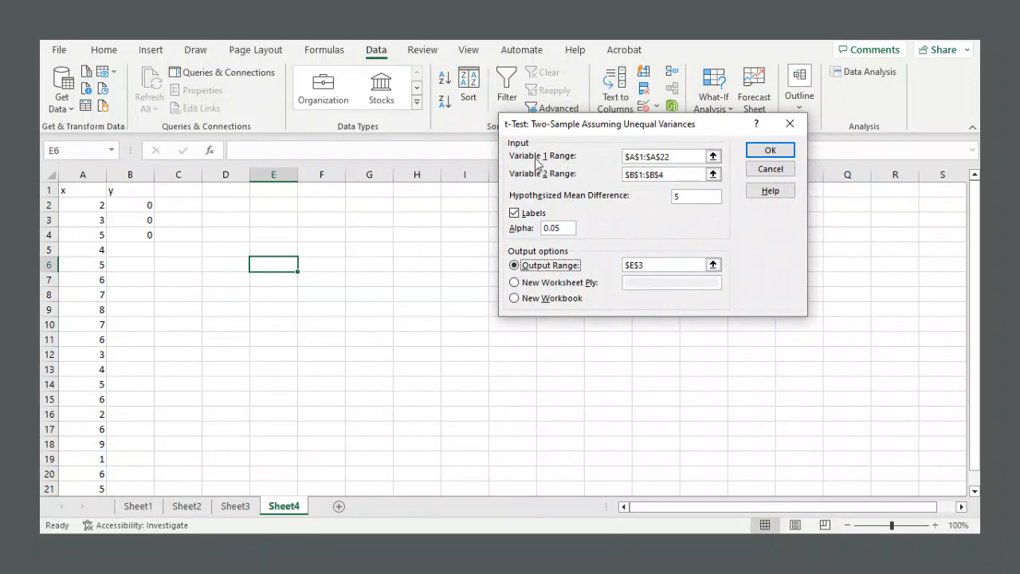
- Set the Variable 1 range to $A$1:$A$22 and the Variable 2 range to $B$1:$B$4
{"action": "left_click", "coordinate": [713, 157]}
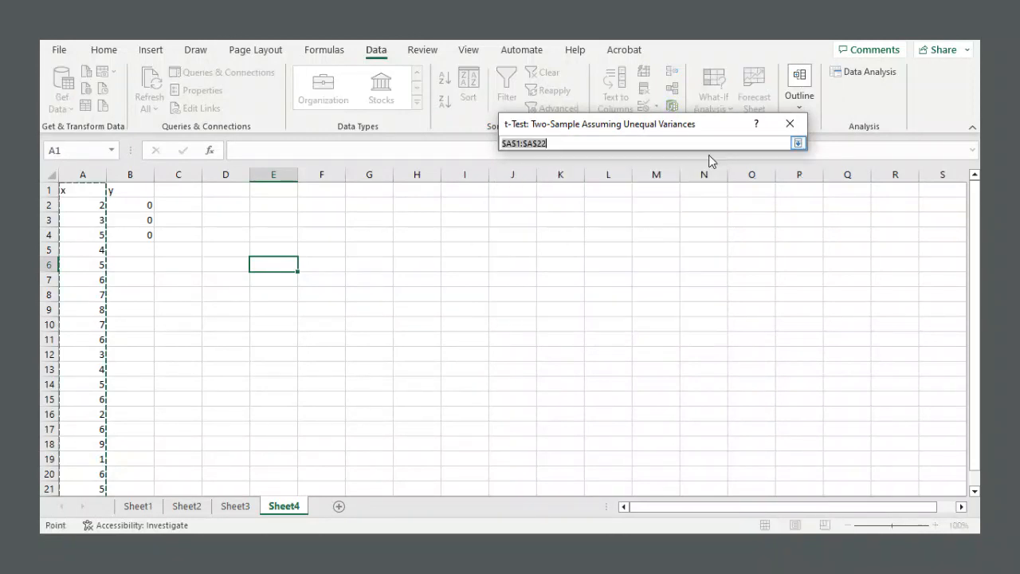
{"action": "left_click", "coordinate": [82, 191]}
{"action": "left_click_drag", "start_coordinate": [83, 191], "coordinate": [87, 478]}
{"action": "scroll", "coordinate": [138, 344], "scroll_direction": "up", "scroll_amount": 1}
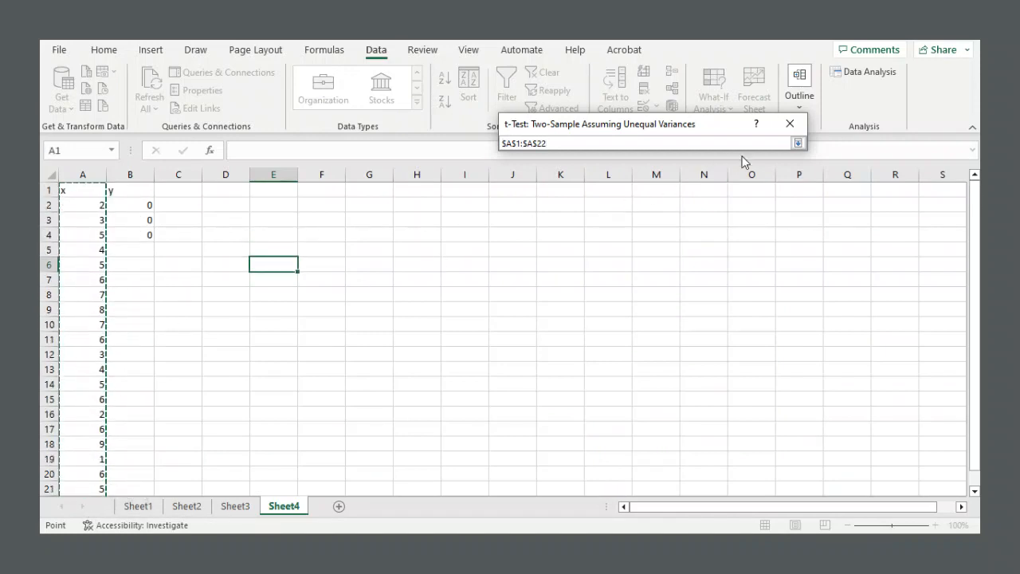
{"action": "left_click", "coordinate": [797, 143]}
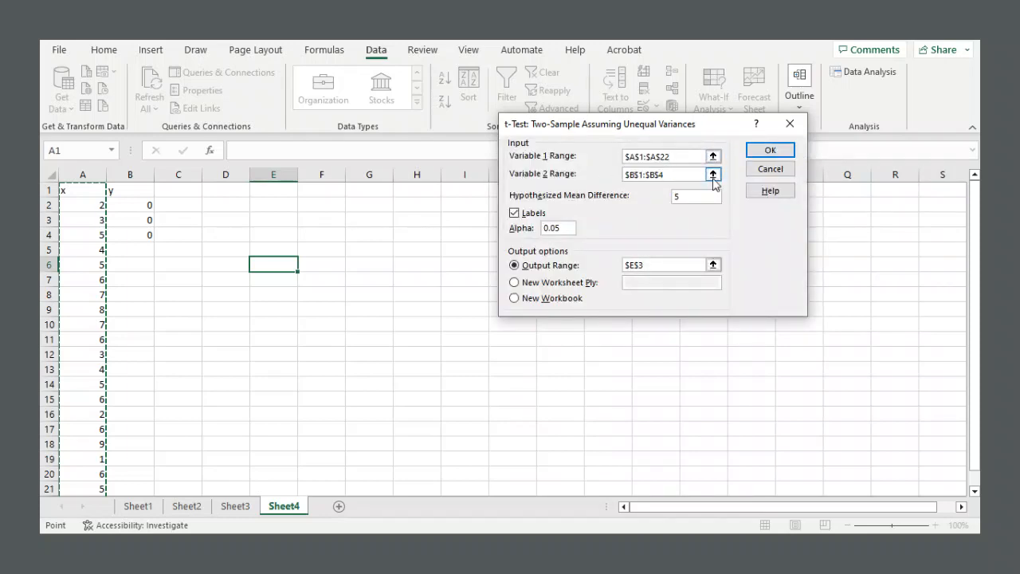
{"action": "left_click", "coordinate": [713, 174]}
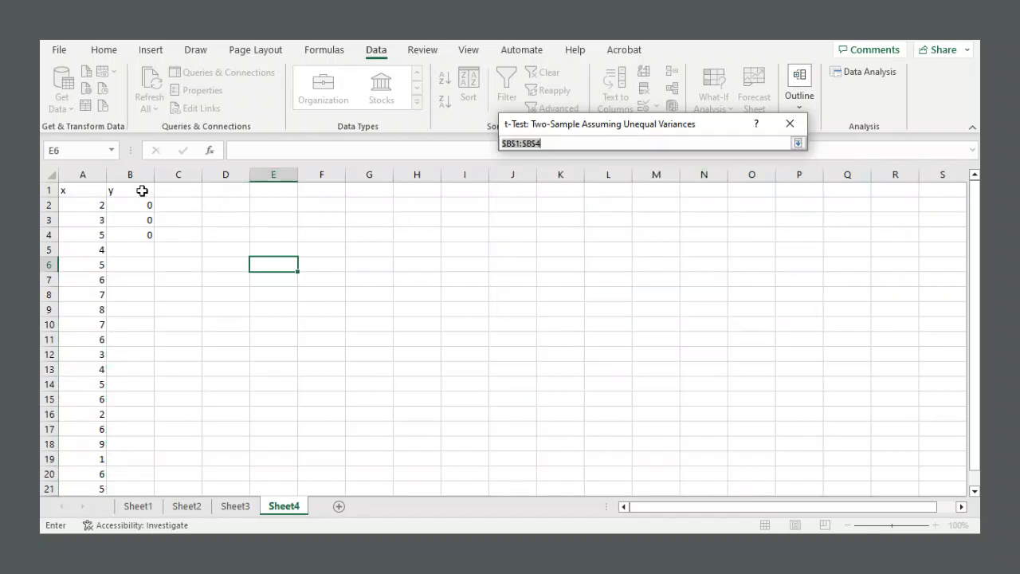
{"action": "left_click_drag", "start_coordinate": [144, 192], "coordinate": [142, 234]}
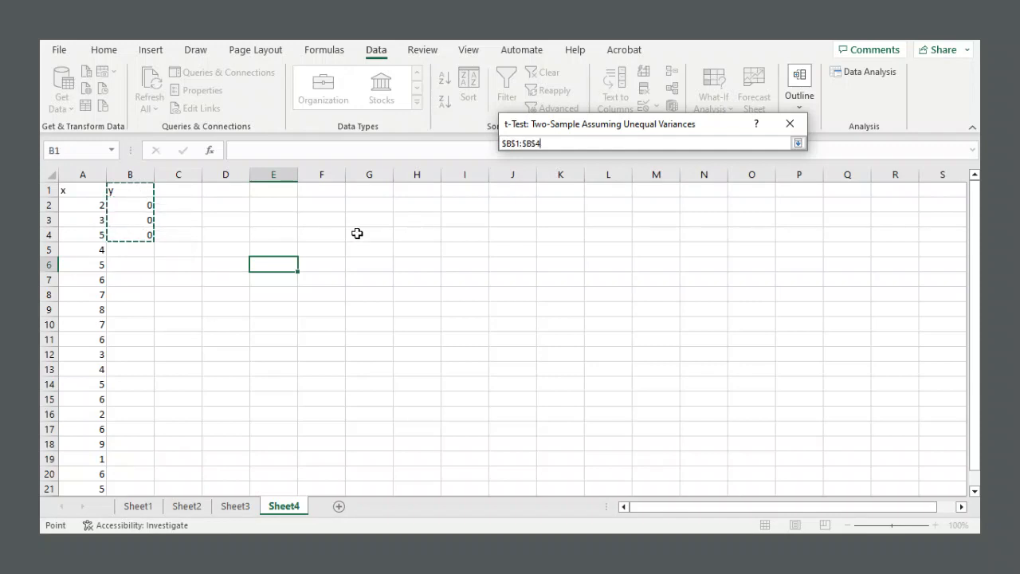
{"action": "left_click", "coordinate": [798, 144]}
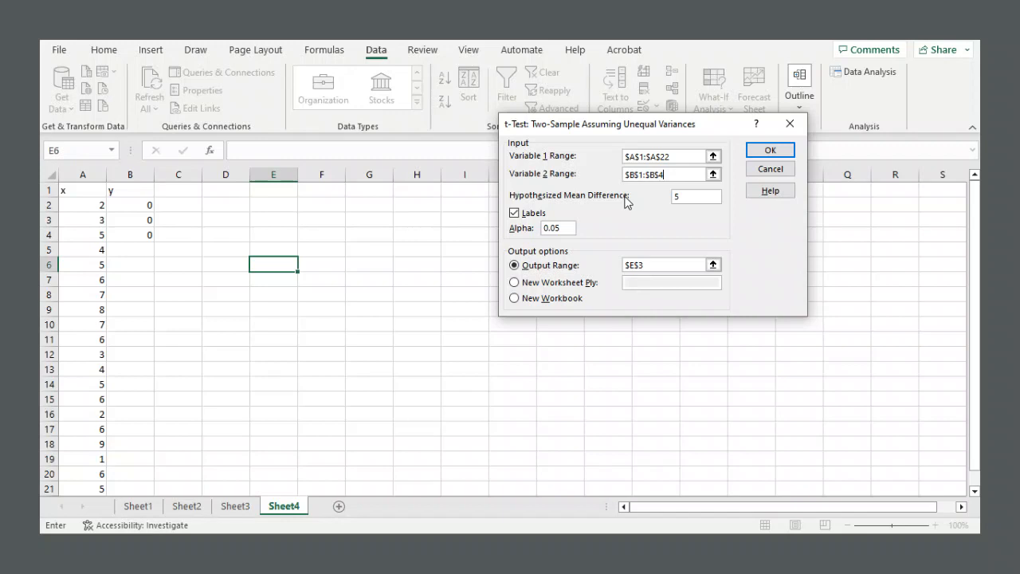
- Use a hypothesized mean difference of 5 and an alpha of 0.05 for the t-test
{"action": "left_click", "coordinate": [691, 197]}
{"action": "double_click", "coordinate": [676, 196]}
{"action": "left_click", "coordinate": [684, 195]}
{"action": "left_click_drag", "start_coordinate": [665, 199], "coordinate": [690, 197]}
{"action": "left_click", "coordinate": [691, 197]}
{"action": "left_click", "coordinate": [560, 230]}
{"action": "left_click", "coordinate": [545, 235]}
- Direct the t-test output to cell D3 of the current sheet and run the analysis
{"action": "left_click", "coordinate": [515, 265]}
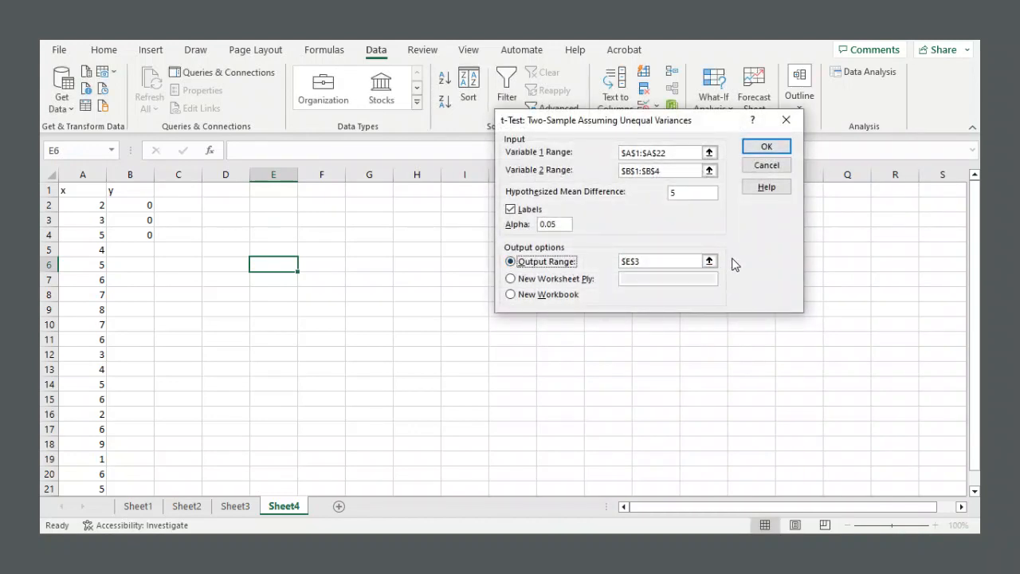
{"action": "left_click", "coordinate": [709, 263]}
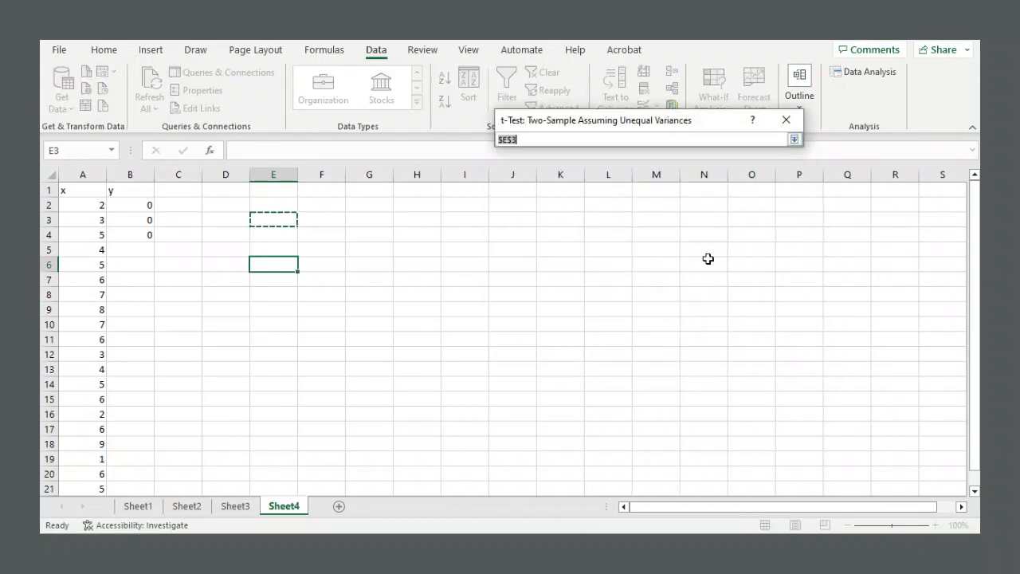
{"action": "left_click", "coordinate": [232, 220]}
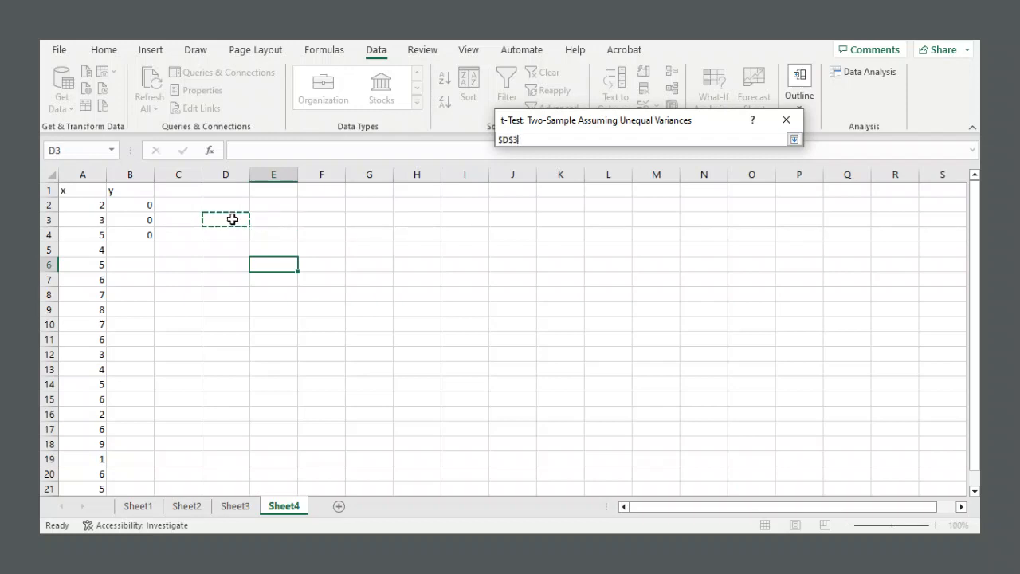
{"action": "left_click", "coordinate": [794, 139]}
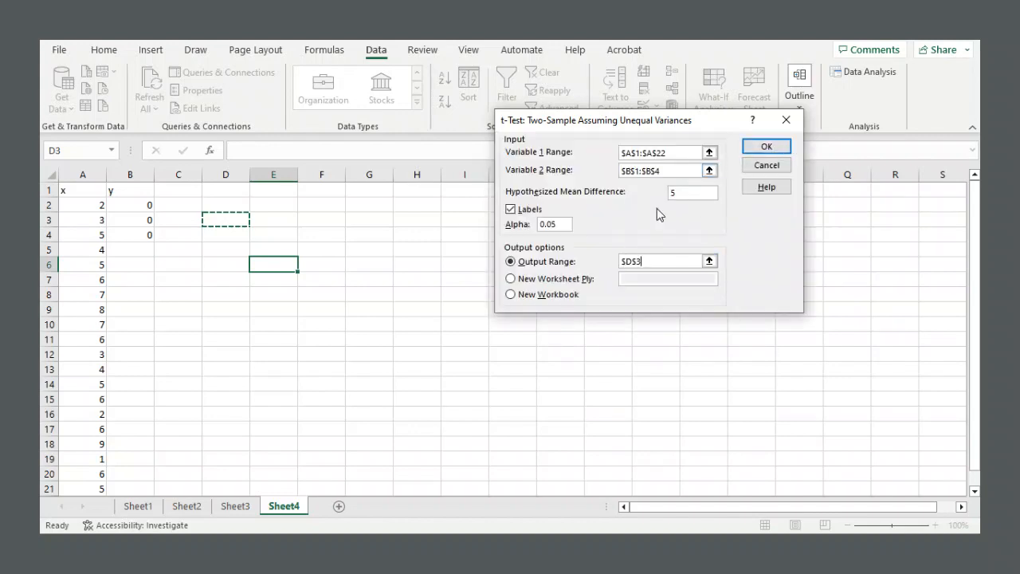
{"action": "left_click", "coordinate": [763, 147]}
{"action": "left_click", "coordinate": [426, 263]}
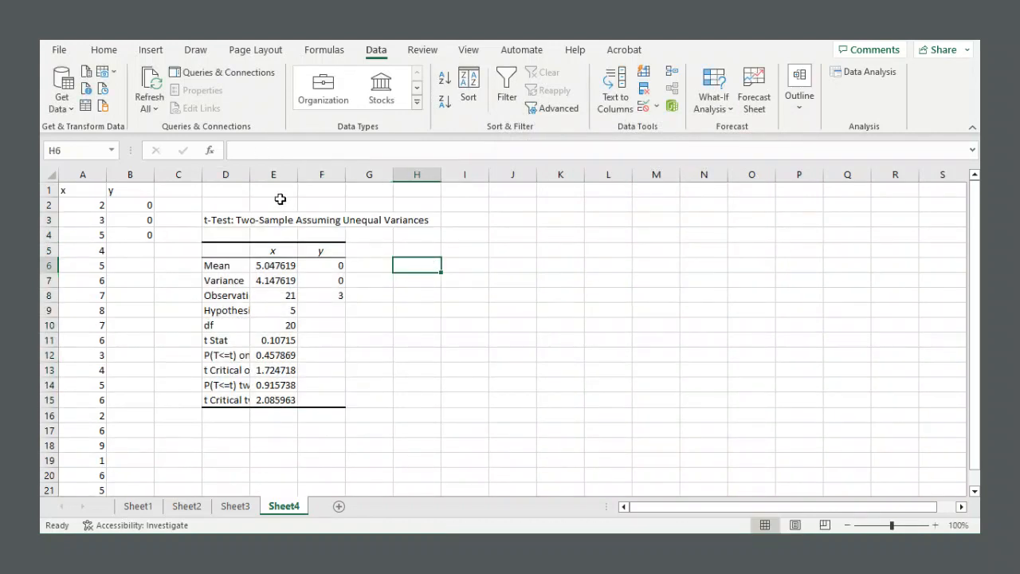
- Adjust the widths of columns D, E and F to fit the labels and values of the t-test results
{"action": "double_click", "coordinate": [250, 174]}
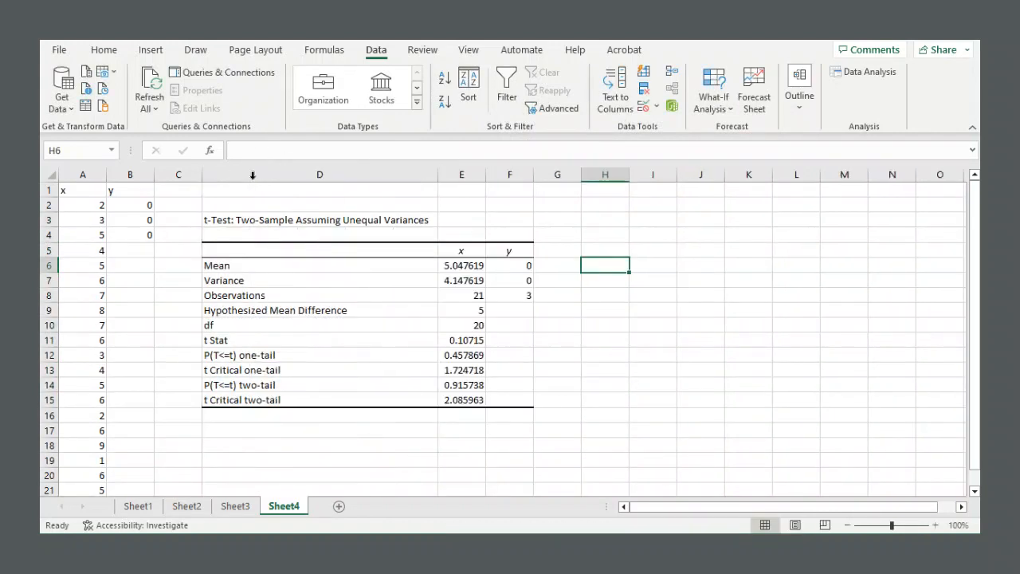
{"action": "double_click", "coordinate": [484, 174]}
{"action": "left_click_drag", "start_coordinate": [548, 175], "coordinate": [533, 174]}
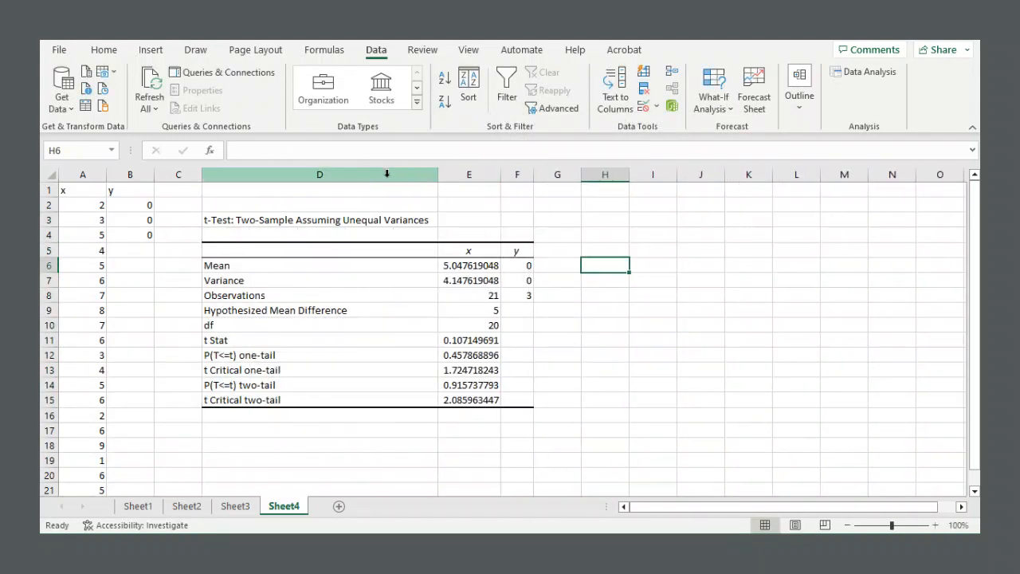
{"action": "left_click_drag", "start_coordinate": [432, 175], "coordinate": [368, 176]}
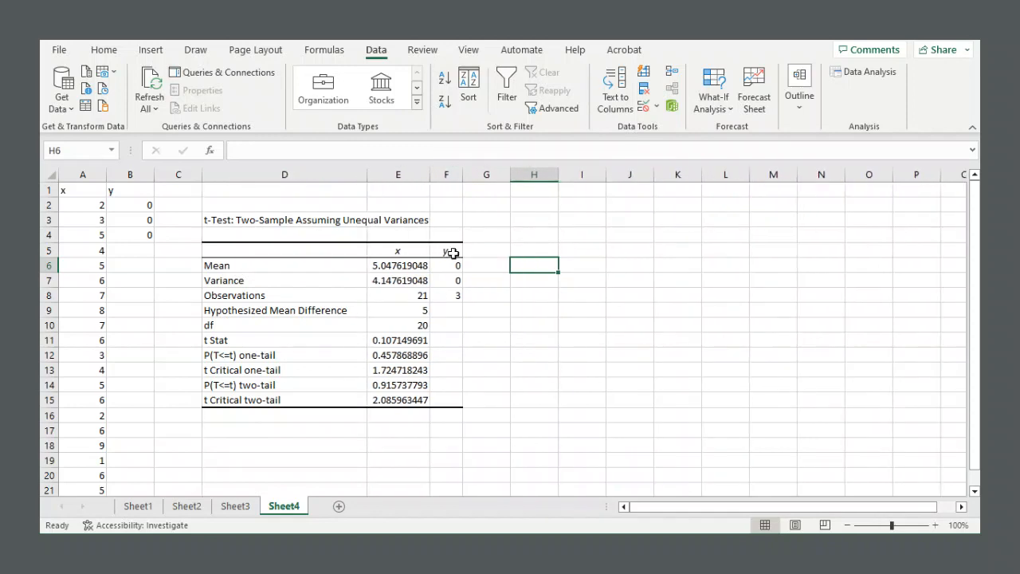
{"action": "left_click", "coordinate": [448, 249]}
{"action": "left_click_drag", "start_coordinate": [448, 249], "coordinate": [449, 297]}
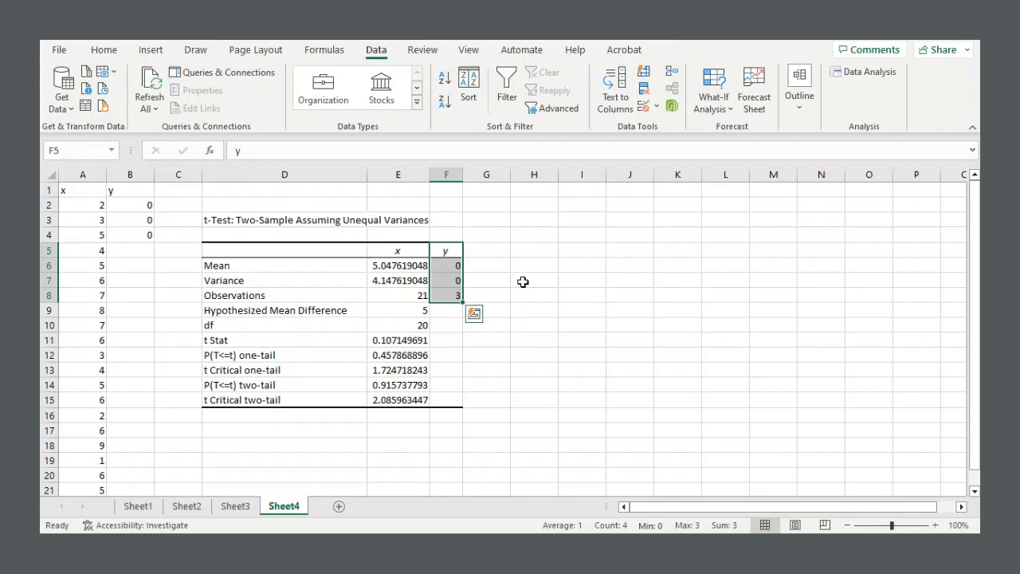
{"action": "left_click_drag", "start_coordinate": [127, 194], "coordinate": [127, 237]}
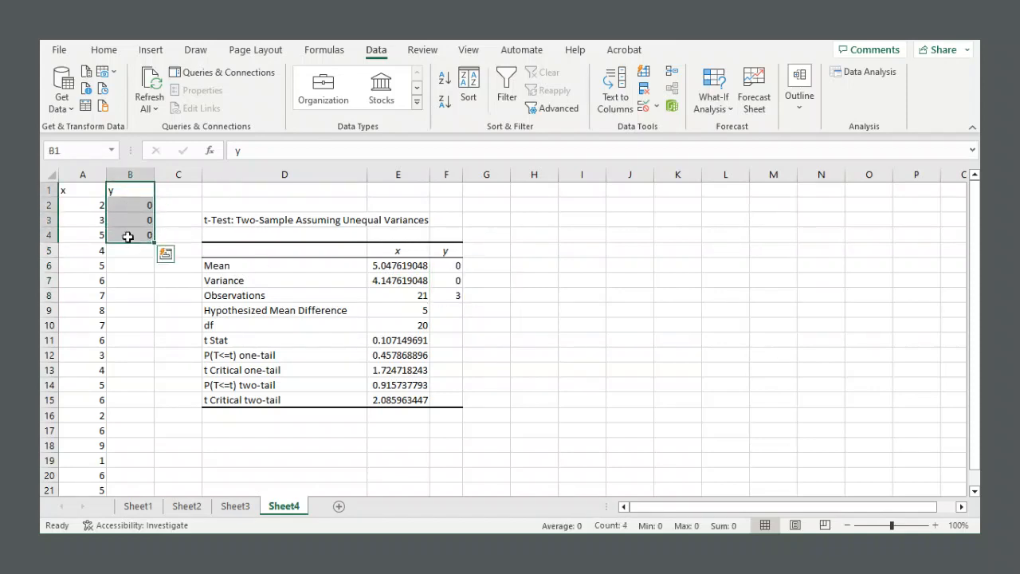
{"action": "left_click", "coordinate": [522, 249]}
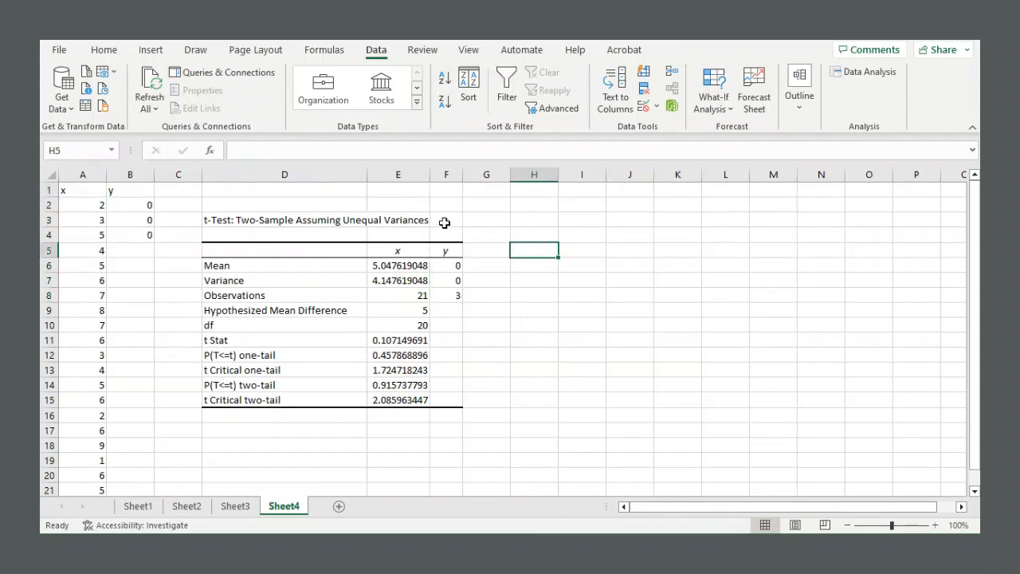
- Examine the dummy y column and the mean, variance and number of observations for x, checking the observations against the data in column A
{"action": "left_click", "coordinate": [446, 194]}
{"action": "left_click_drag", "start_coordinate": [447, 235], "coordinate": [446, 269]}
{"action": "left_click", "coordinate": [451, 295]}
{"action": "left_click", "coordinate": [483, 250]}
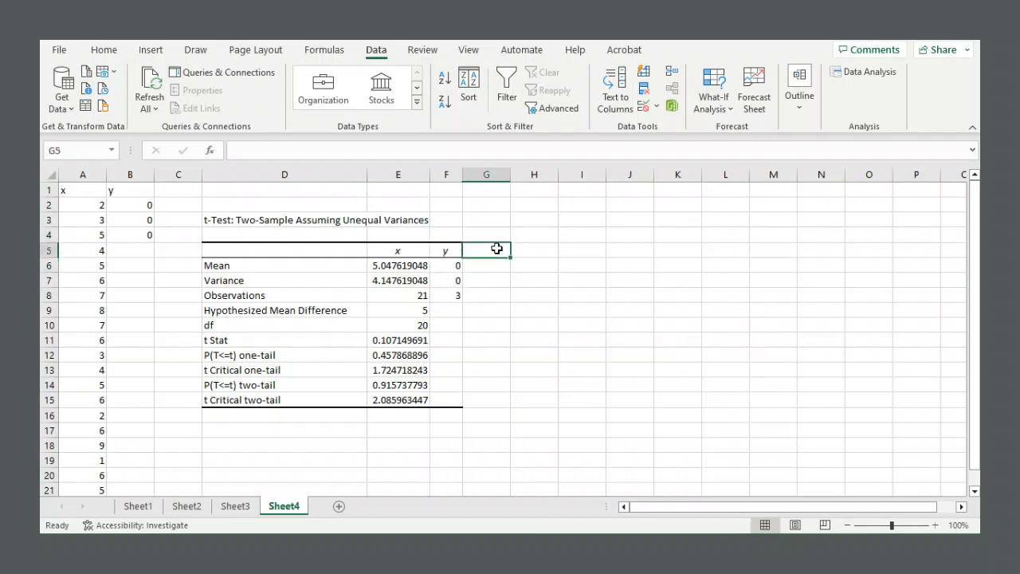
{"action": "left_click", "coordinate": [407, 264]}
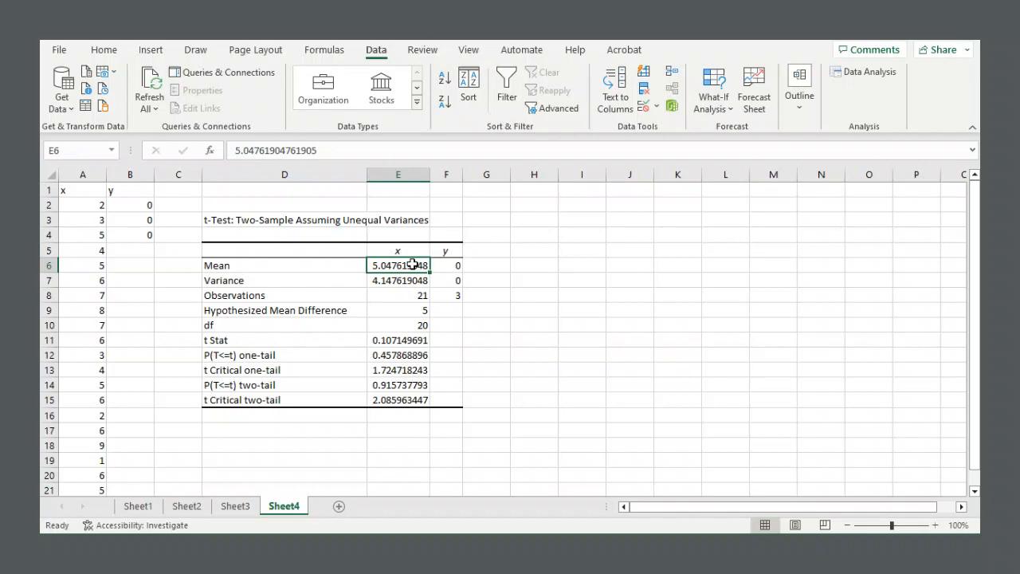
{"action": "left_click", "coordinate": [270, 280]}
{"action": "left_click", "coordinate": [397, 281]}
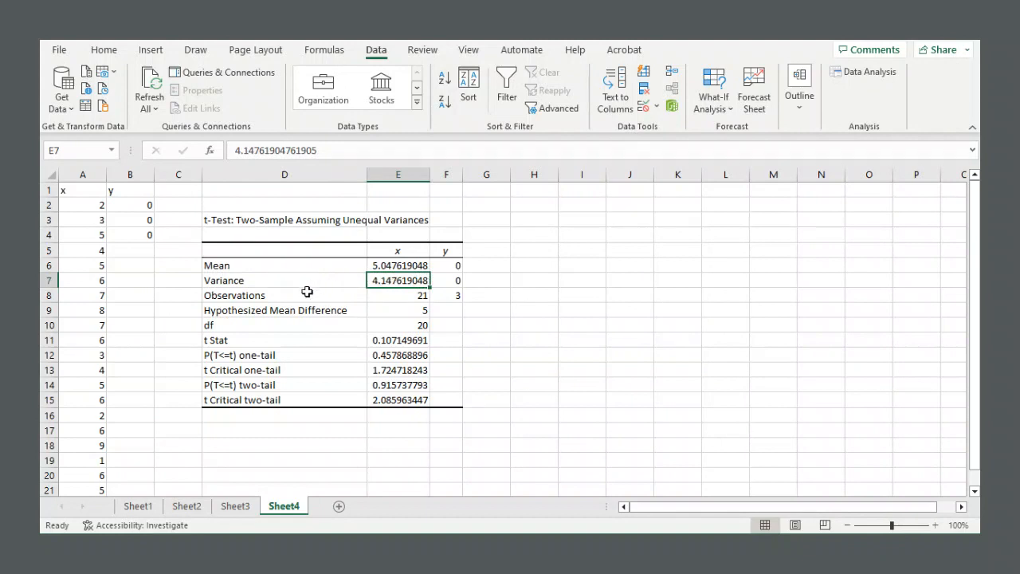
{"action": "left_click_drag", "start_coordinate": [307, 293], "coordinate": [383, 295]}
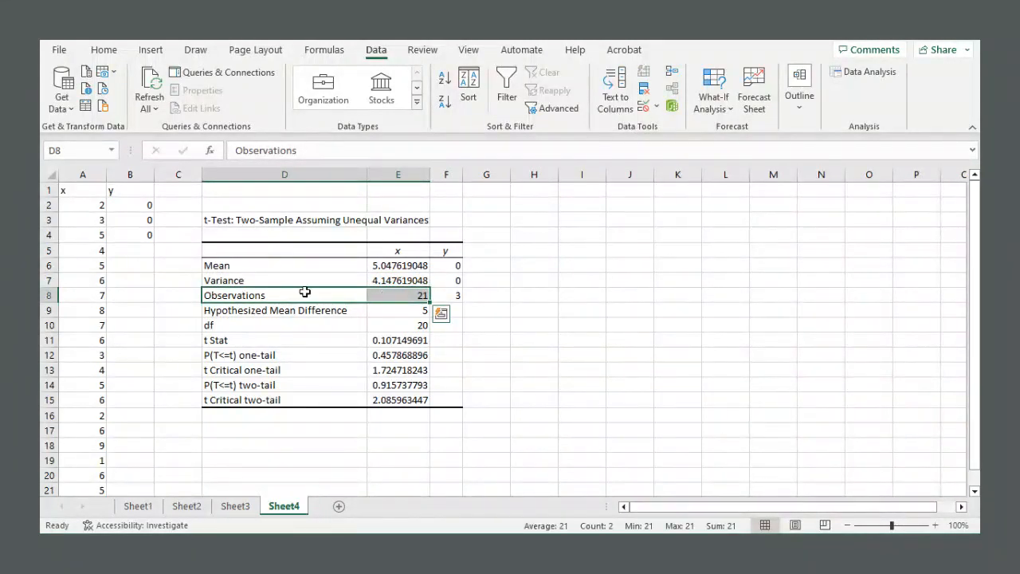
{"action": "left_click", "coordinate": [141, 291]}
{"action": "scroll", "coordinate": [94, 229], "scroll_direction": "down", "scroll_amount": 5}
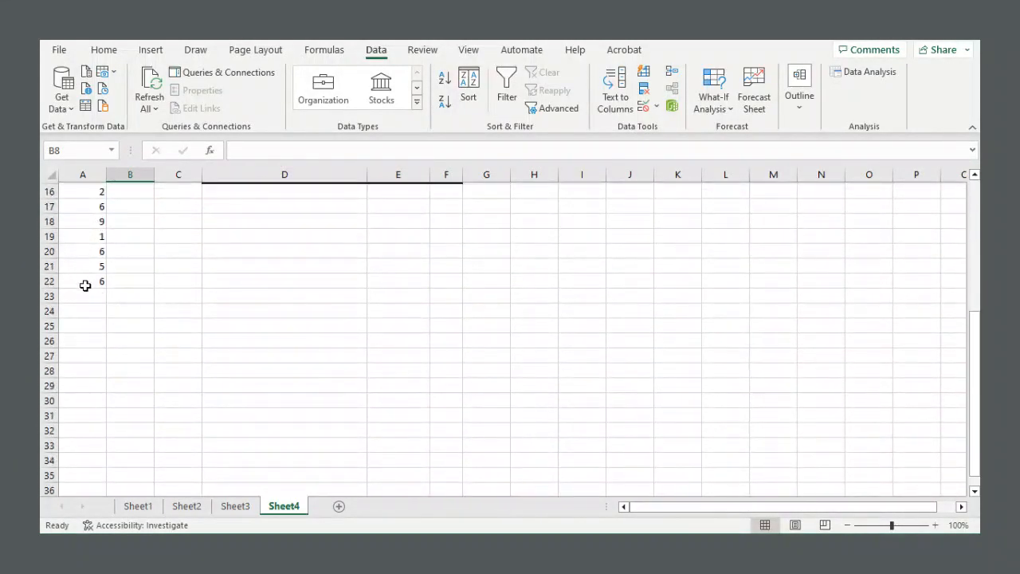
{"action": "scroll", "coordinate": [85, 284], "scroll_direction": "up", "scroll_amount": 5}
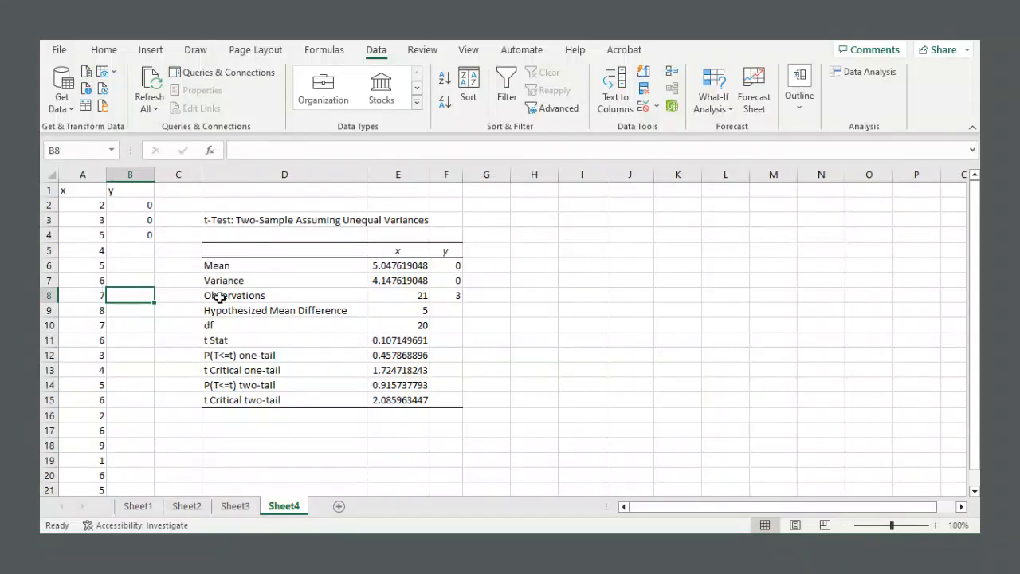
- Examine the hypothesized mean difference and compare the degrees of freedom with the number of x observations
{"action": "left_click_drag", "start_coordinate": [270, 311], "coordinate": [388, 325]}
{"action": "left_click", "coordinate": [388, 308]}
{"action": "left_click", "coordinate": [391, 325]}
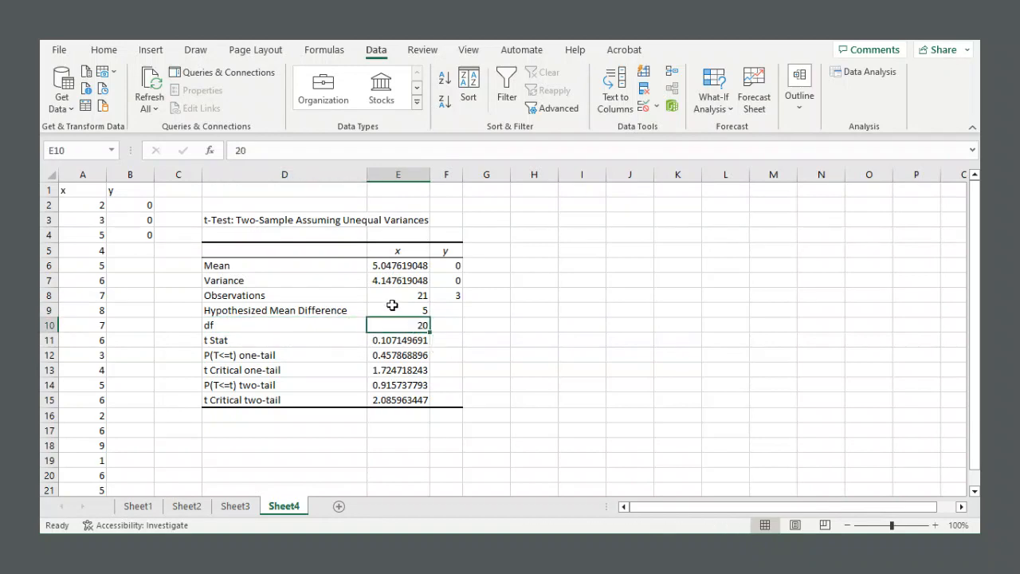
{"action": "left_click", "coordinate": [390, 295]}
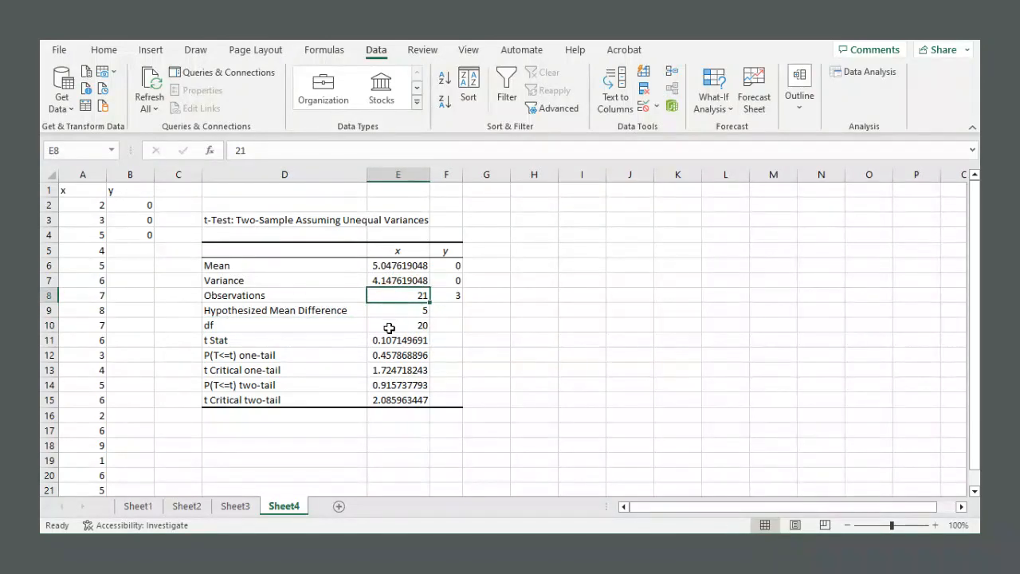
{"action": "left_click", "coordinate": [383, 325]}
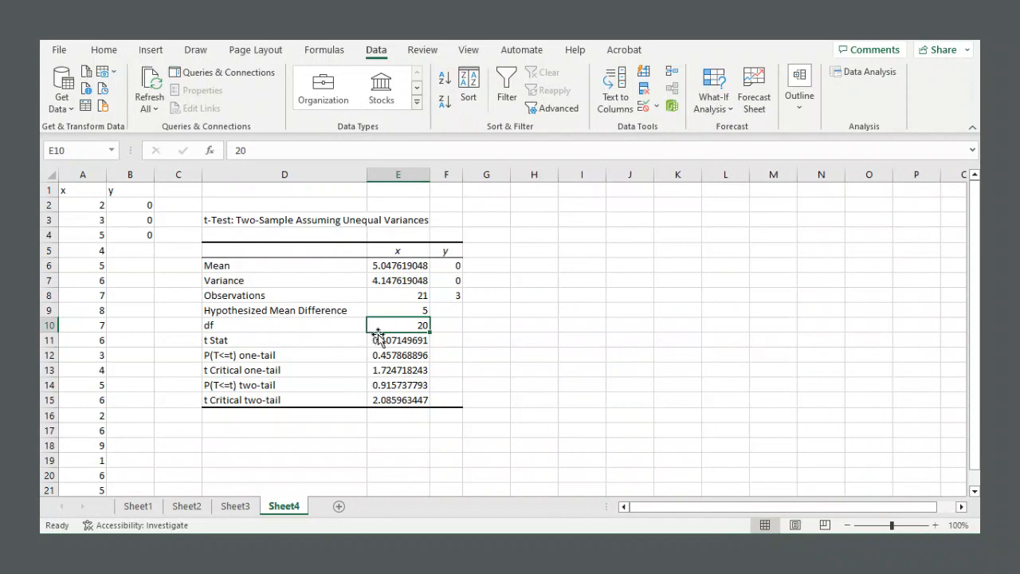
- Show the t Stat, p-values and critical t values in E11:E15 with three decimal places
{"action": "left_click_drag", "start_coordinate": [390, 340], "coordinate": [393, 395]}
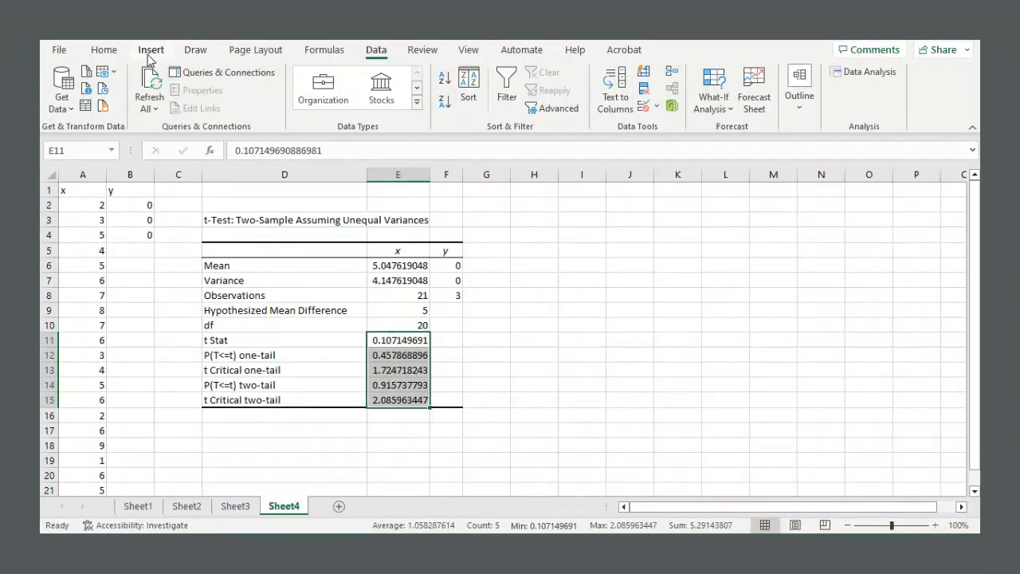
{"action": "left_click", "coordinate": [104, 50]}
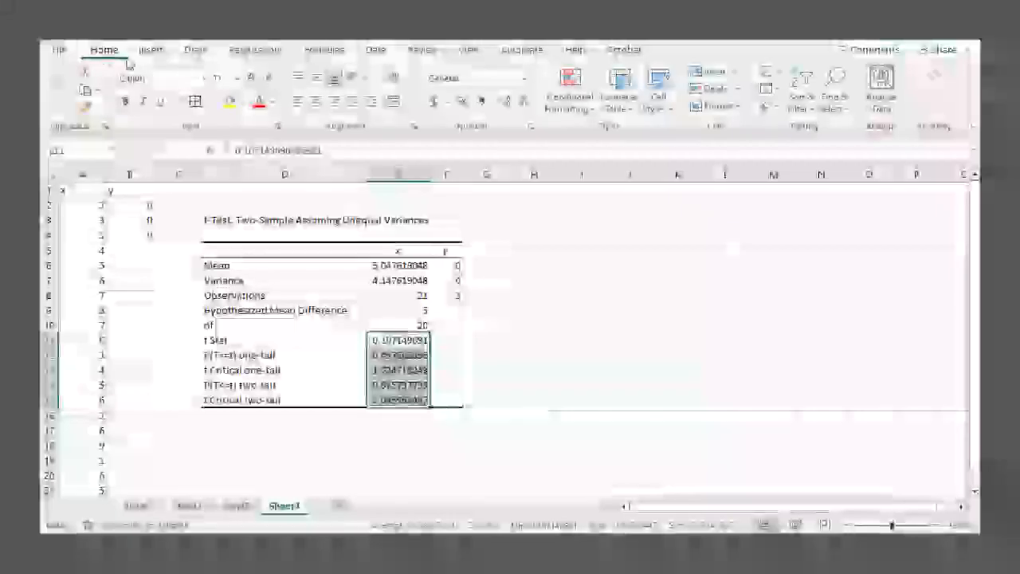
{"action": "left_click", "coordinate": [522, 104]}
{"action": "left_click", "coordinate": [523, 104]}
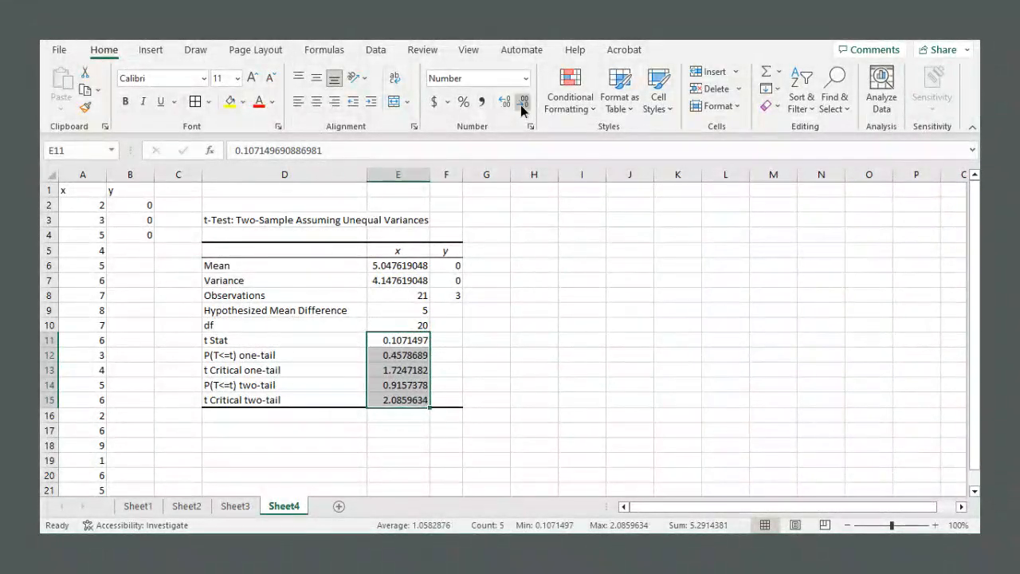
{"action": "left_click", "coordinate": [522, 103]}
{"action": "left_click", "coordinate": [523, 104]}
{"action": "left_click", "coordinate": [522, 103]}
{"action": "left_click", "coordinate": [523, 104]}
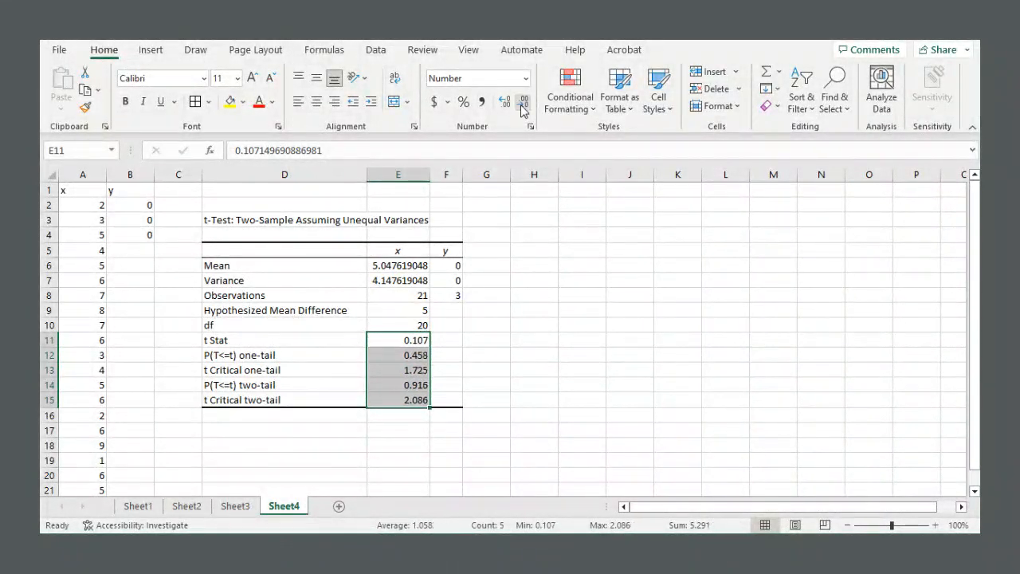
{"action": "left_click", "coordinate": [524, 235]}
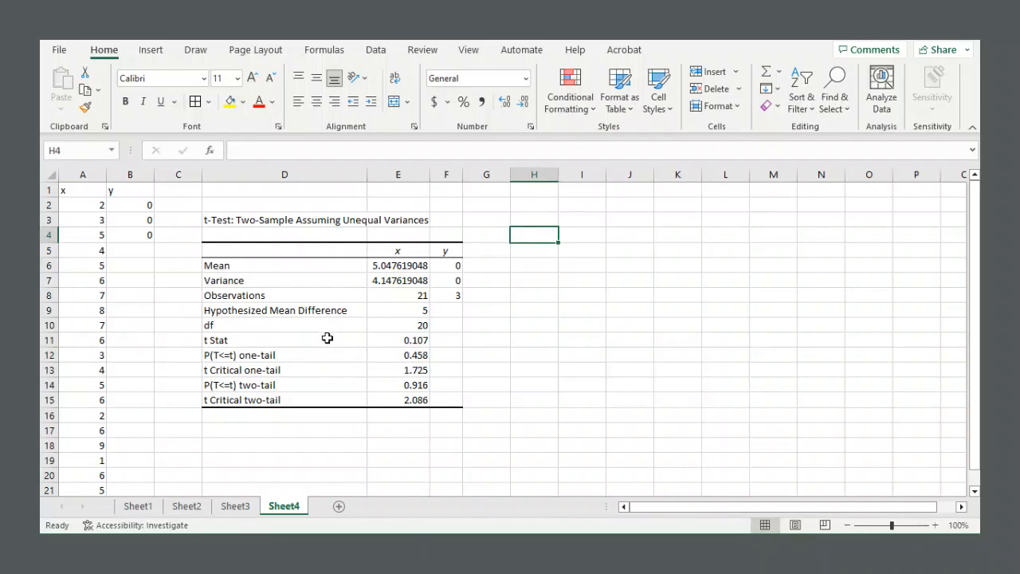
- Read the t Stat row, followed by the one-tail and two-tail critical t rows of the results
{"action": "left_click_drag", "start_coordinate": [327, 339], "coordinate": [399, 340]}
{"action": "left_click", "coordinate": [567, 323]}
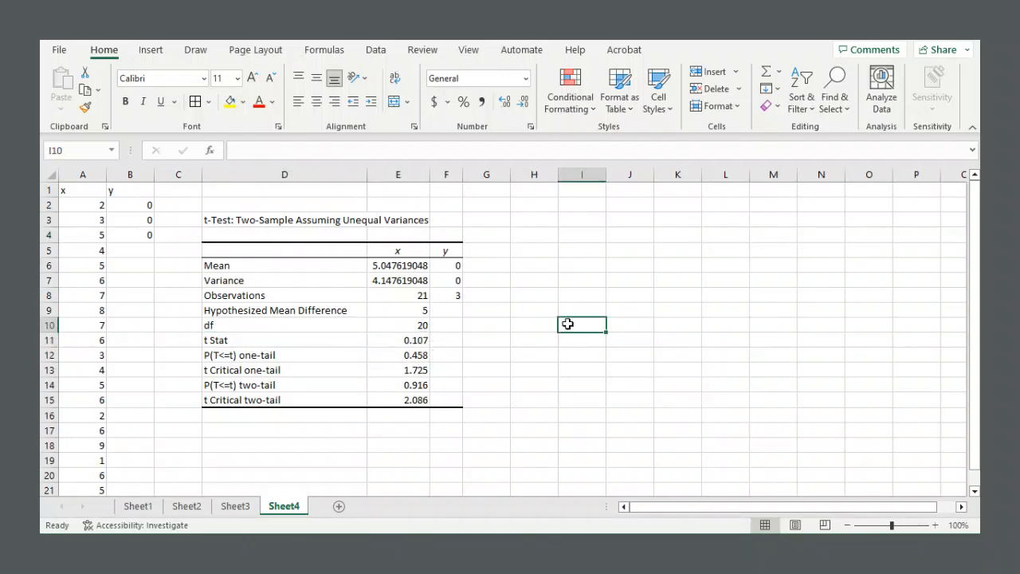
{"action": "left_click", "coordinate": [390, 340]}
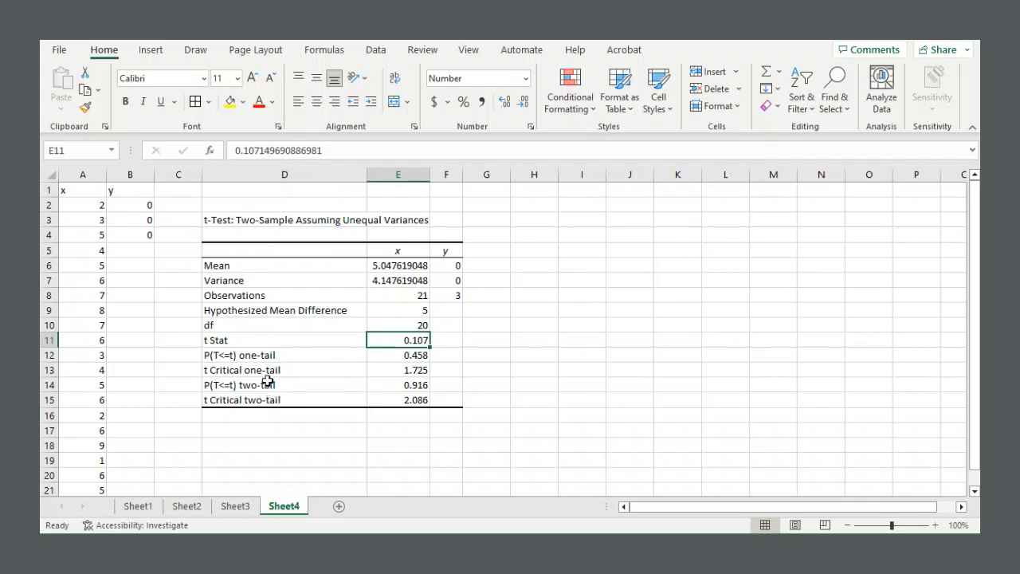
{"action": "left_click_drag", "start_coordinate": [250, 369], "coordinate": [396, 369]}
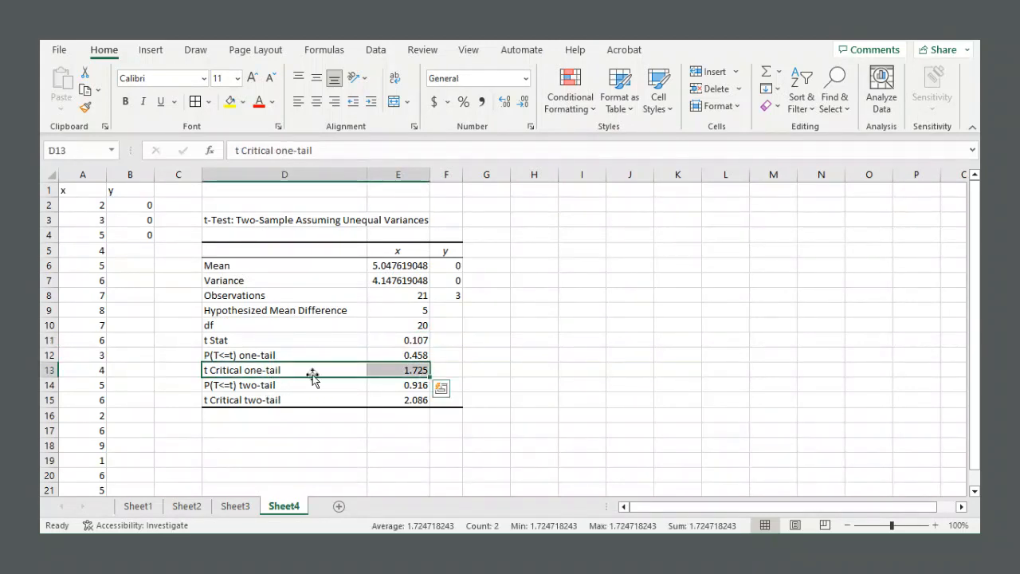
{"action": "left_click", "coordinate": [341, 398]}
{"action": "left_click_drag", "start_coordinate": [342, 397], "coordinate": [399, 398]}
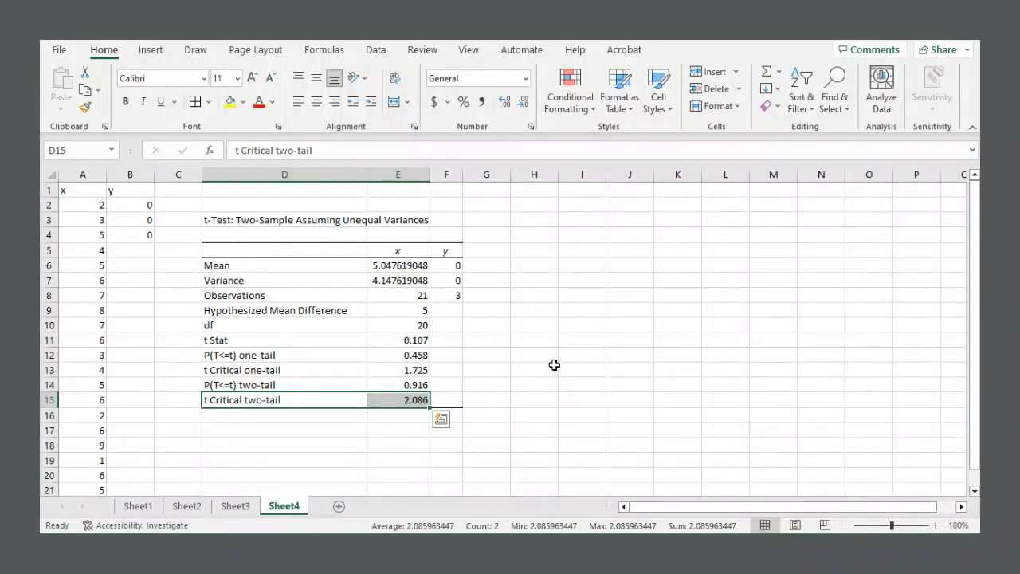
{"action": "left_click", "coordinate": [554, 366]}
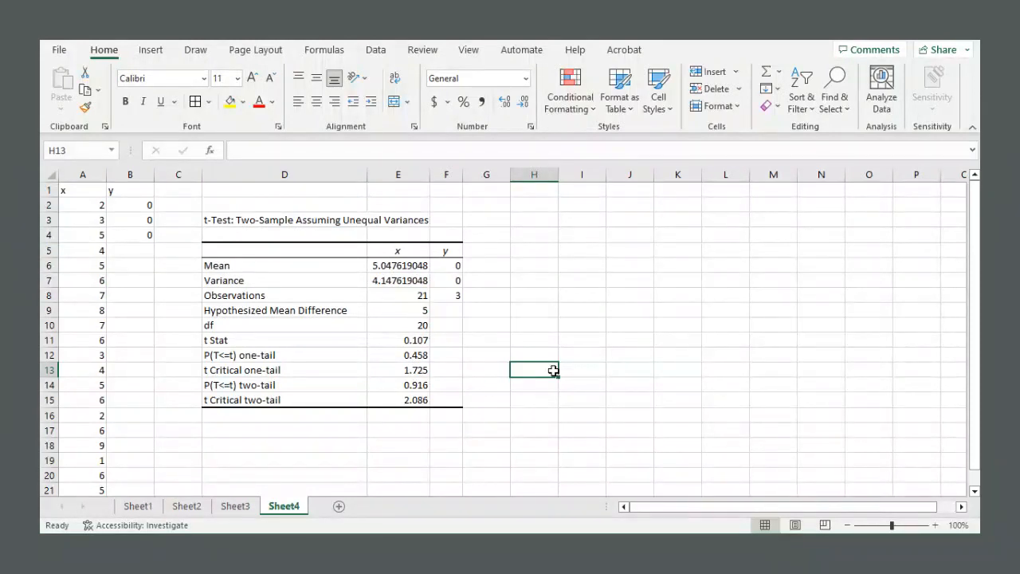
- Examine which critical t value applies to a one-tailed test and which to a two-tailed test
{"action": "left_click", "coordinate": [356, 370]}
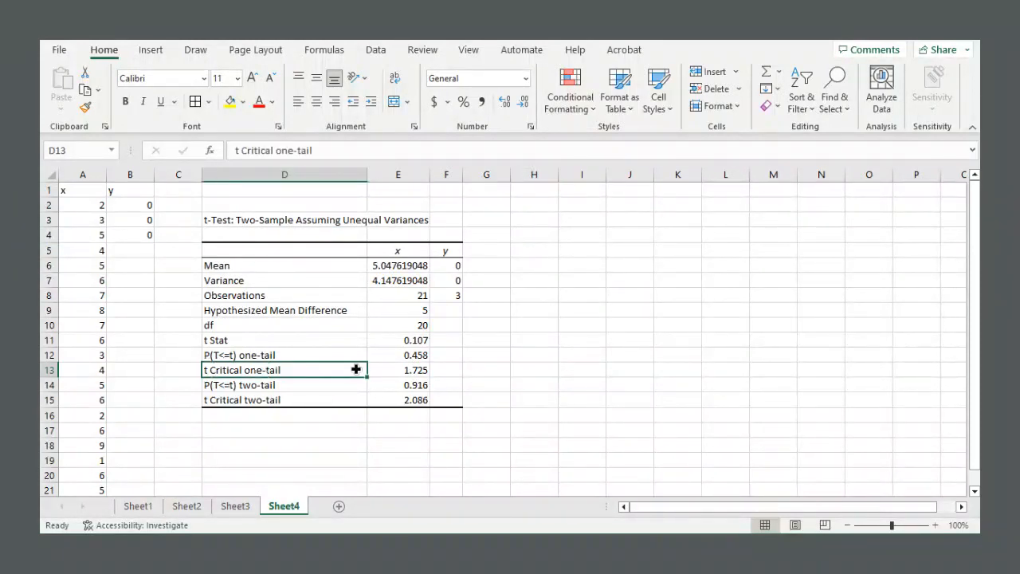
{"action": "left_click_drag", "start_coordinate": [355, 369], "coordinate": [401, 372]}
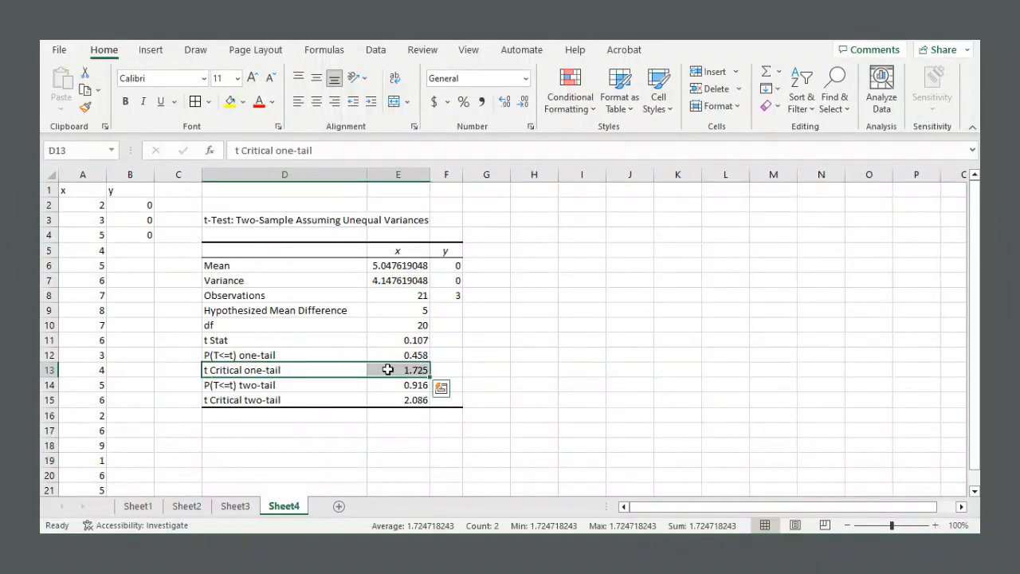
{"action": "left_click", "coordinate": [570, 333]}
{"action": "left_click_drag", "start_coordinate": [319, 368], "coordinate": [373, 370]}
{"action": "left_click", "coordinate": [393, 400]}
{"action": "left_click", "coordinate": [357, 400]}
{"action": "left_click_drag", "start_coordinate": [357, 400], "coordinate": [395, 400]}
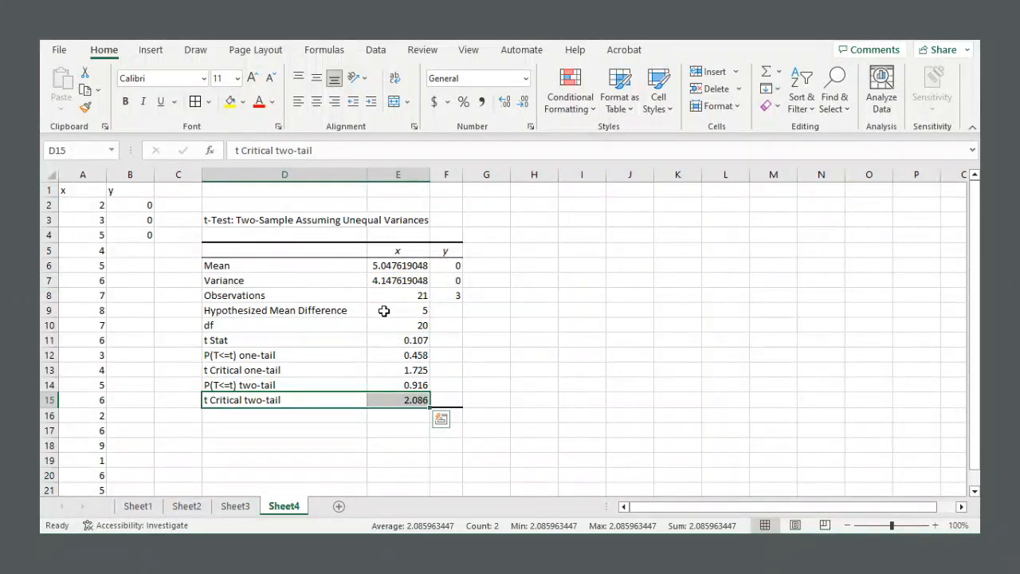
{"action": "left_click", "coordinate": [365, 400]}
{"action": "left_click_drag", "start_coordinate": [319, 401], "coordinate": [407, 401]}
{"action": "left_click", "coordinate": [396, 401]}
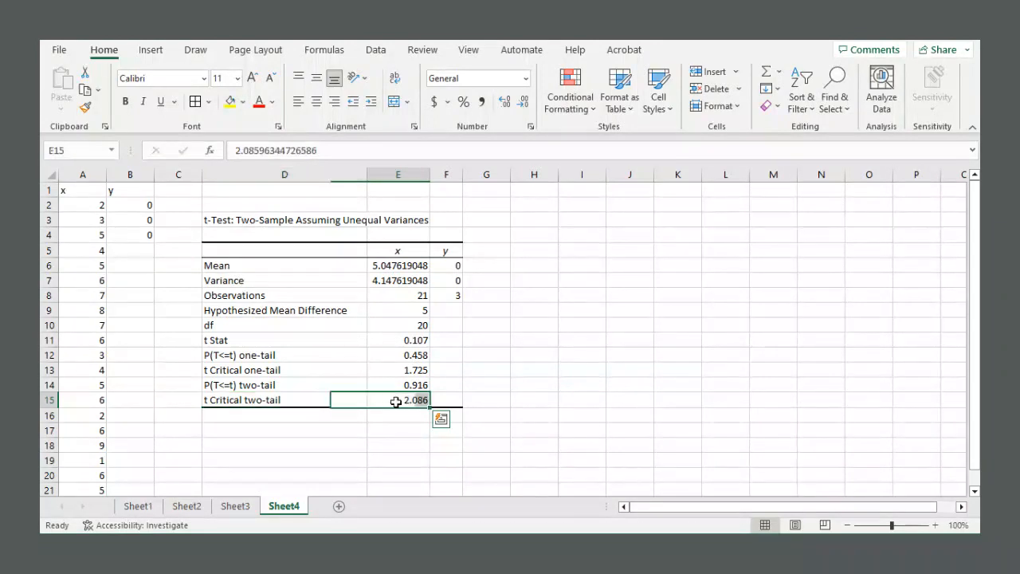
{"action": "left_click_drag", "start_coordinate": [332, 403], "coordinate": [385, 402]}
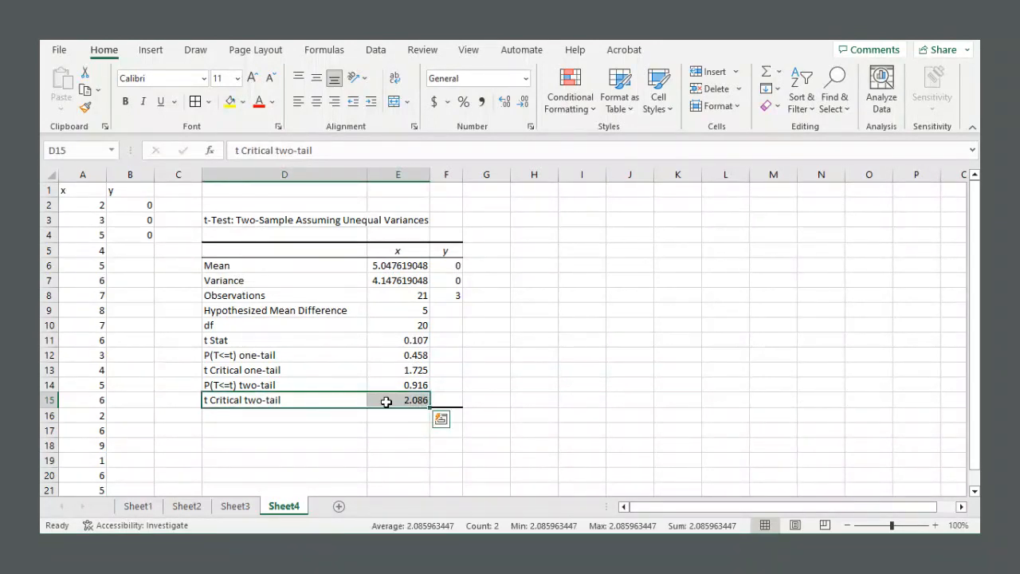
{"action": "left_click", "coordinate": [581, 345]}
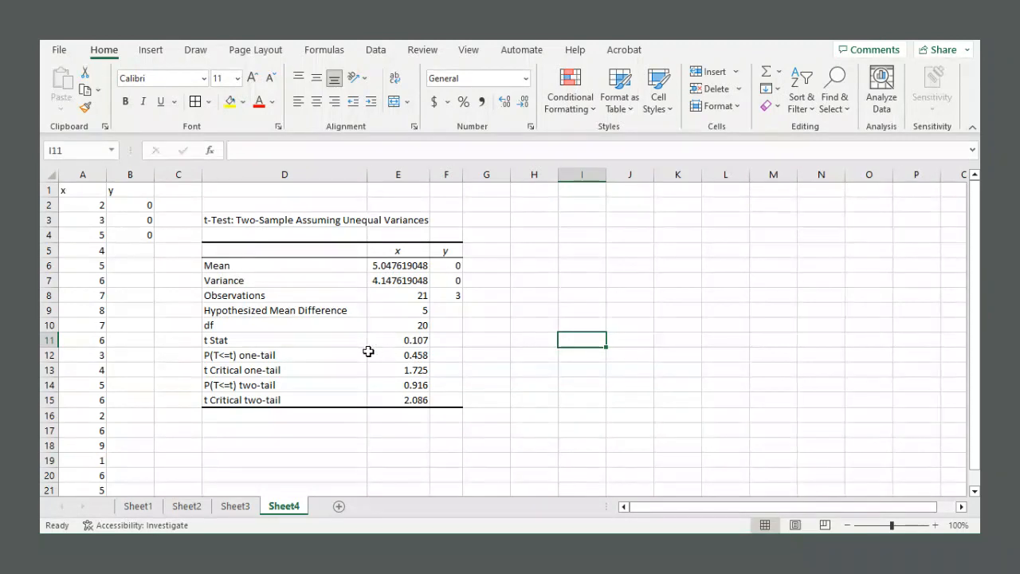
- Compare the t Stat with the one-tail and two-tail critical t values
{"action": "left_click_drag", "start_coordinate": [332, 337], "coordinate": [383, 335]}
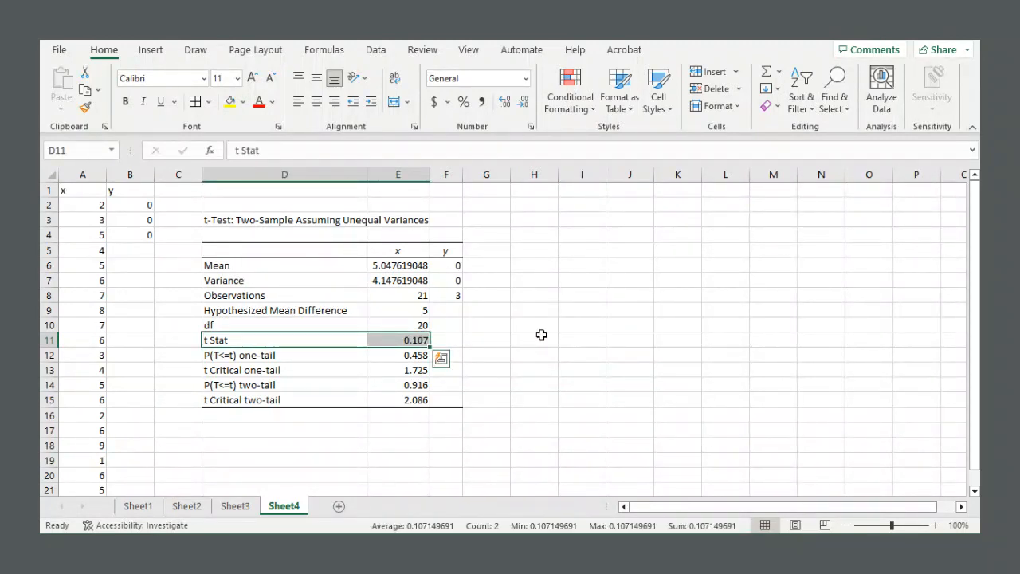
{"action": "left_click", "coordinate": [345, 370]}
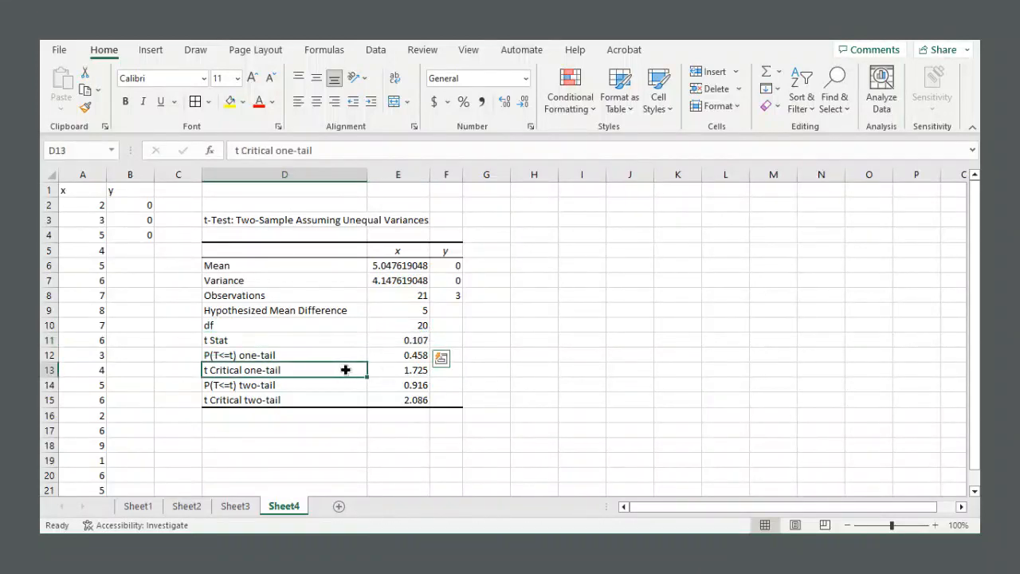
{"action": "left_click_drag", "start_coordinate": [345, 369], "coordinate": [416, 400]}
{"action": "left_click", "coordinate": [351, 398]}
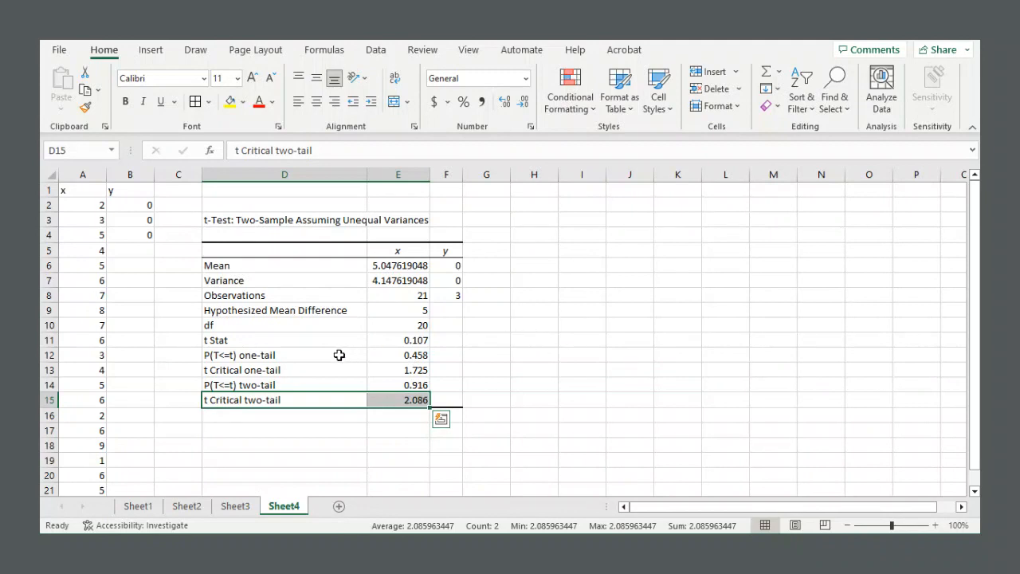
- Examine the one-tail and two-tail p-values against the significance level and relate them to the hypothesized mean difference
{"action": "left_click_drag", "start_coordinate": [338, 355], "coordinate": [391, 354]}
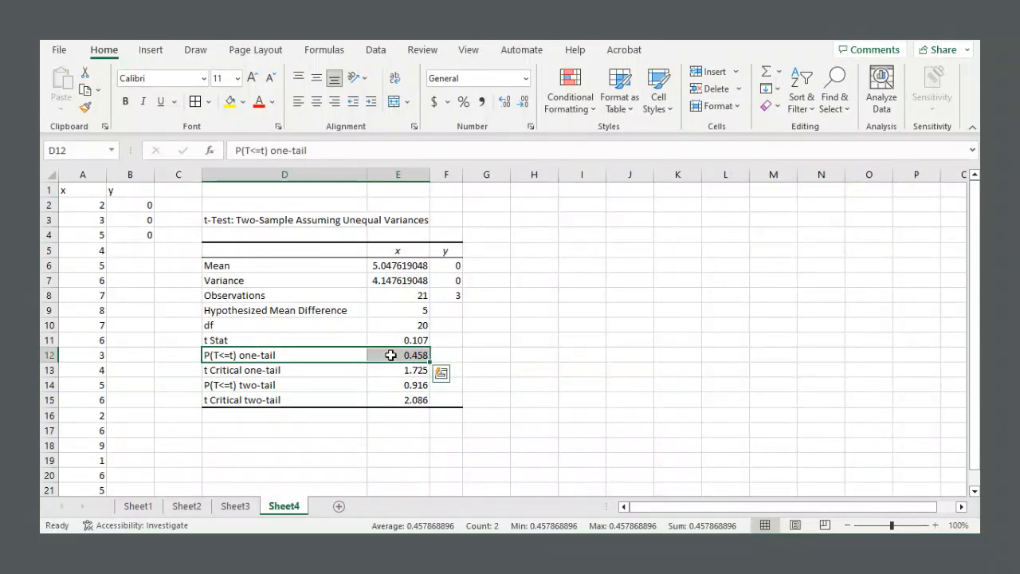
{"action": "left_click_drag", "start_coordinate": [335, 385], "coordinate": [416, 385]}
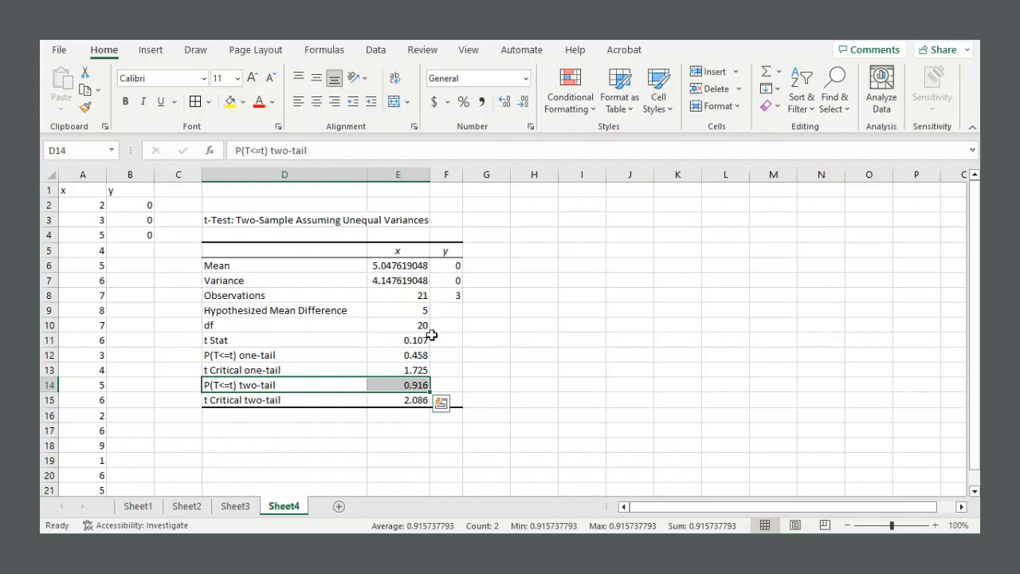
{"action": "left_click_drag", "start_coordinate": [353, 354], "coordinate": [388, 354]}
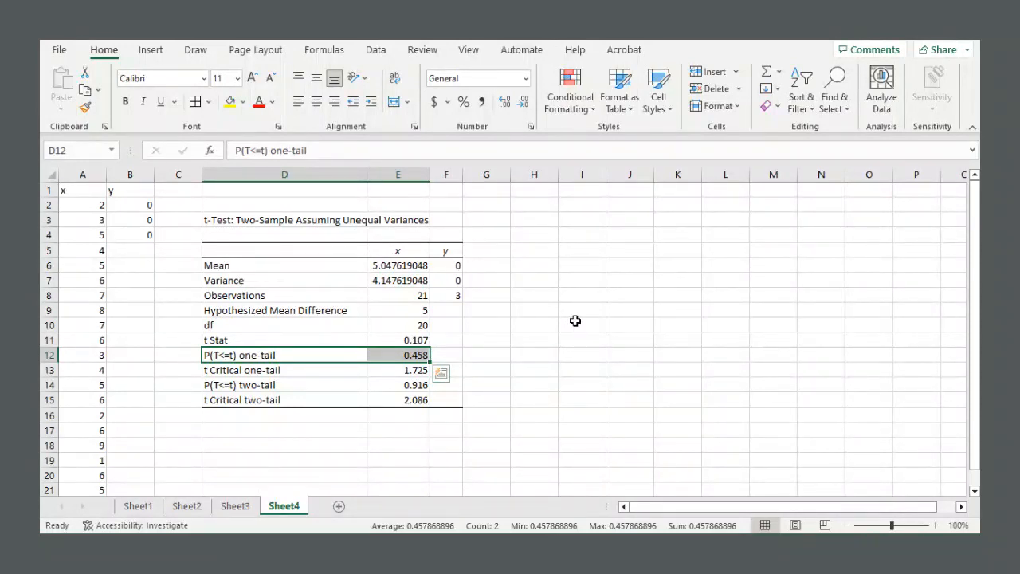
{"action": "left_click", "coordinate": [575, 320]}
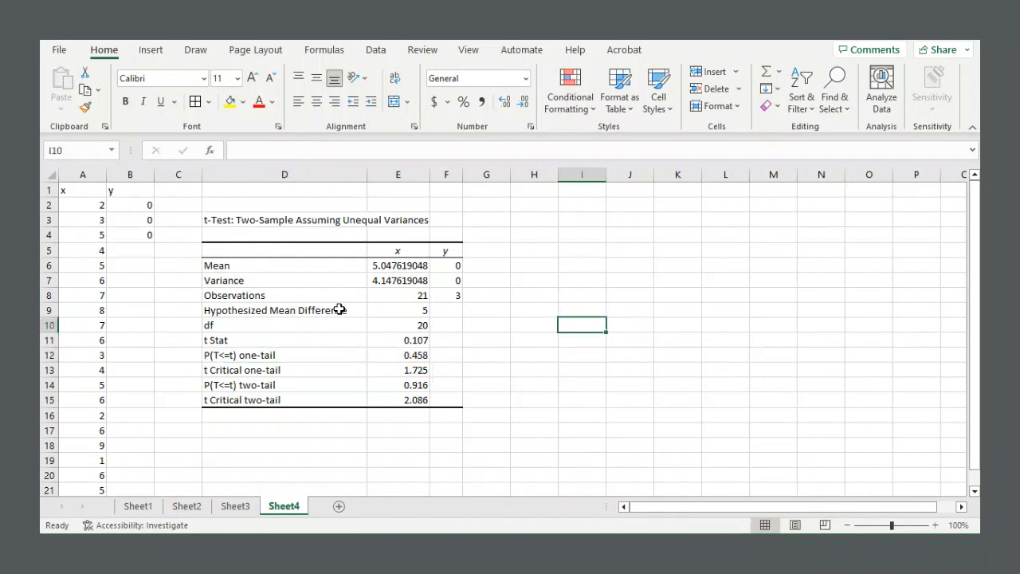
{"action": "left_click_drag", "start_coordinate": [340, 310], "coordinate": [398, 310]}
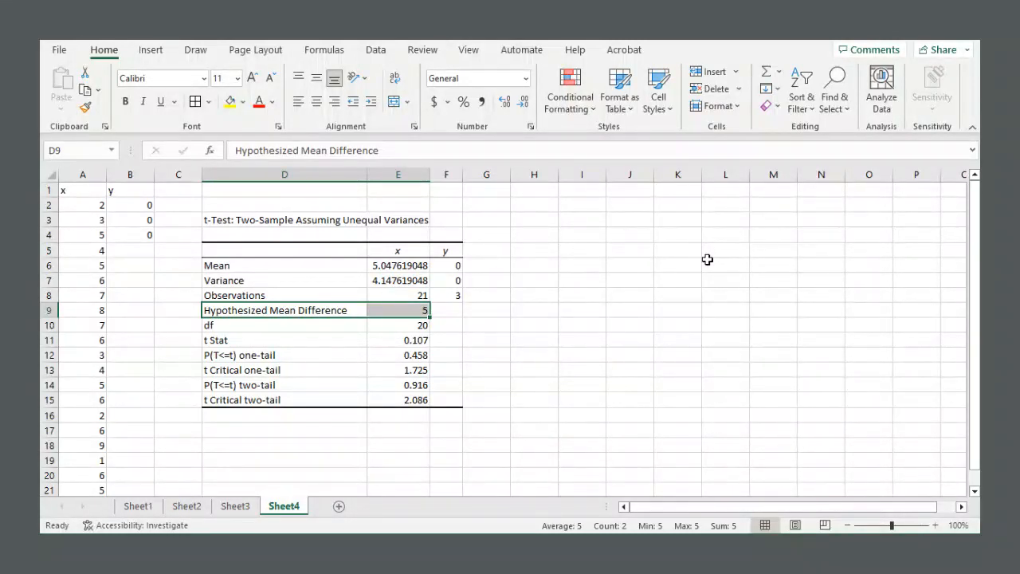
{"action": "left_click", "coordinate": [610, 296]}
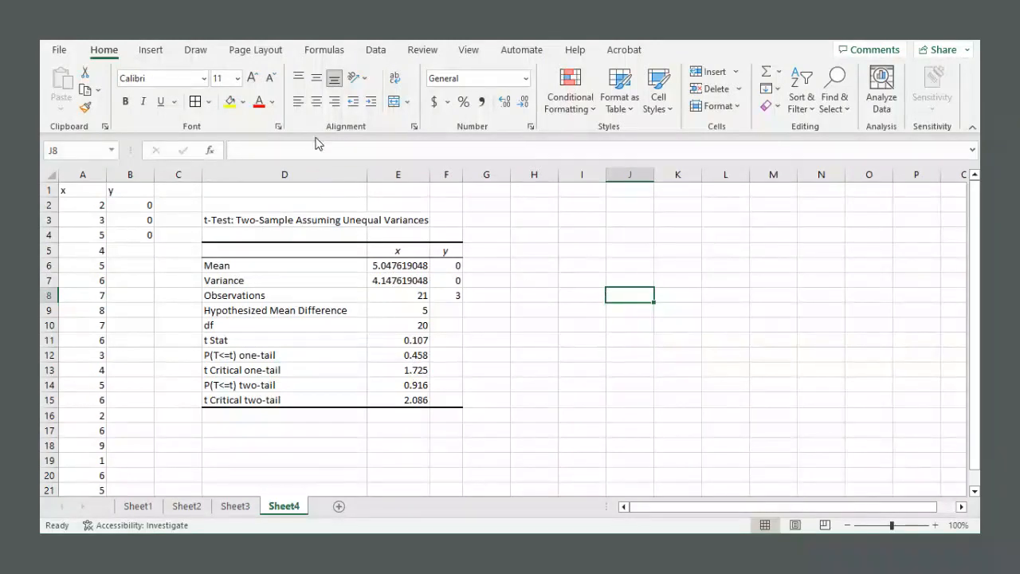
- Start the z-Test: Two Sample for Means tool from the data analysis tools
{"action": "left_click", "coordinate": [389, 56]}
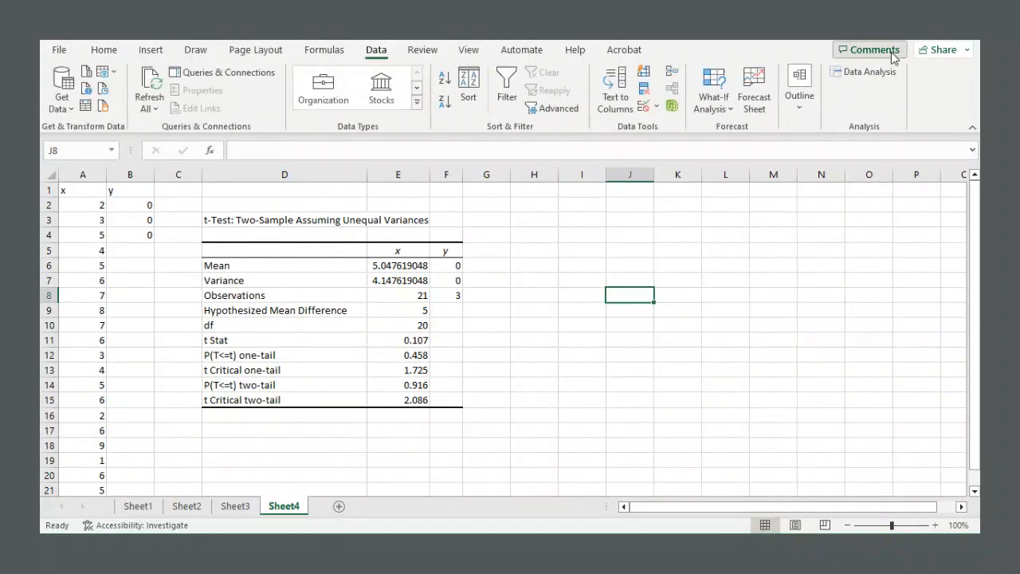
{"action": "left_click", "coordinate": [851, 78]}
{"action": "scroll", "coordinate": [685, 191], "scroll_direction": "down", "scroll_amount": 1}
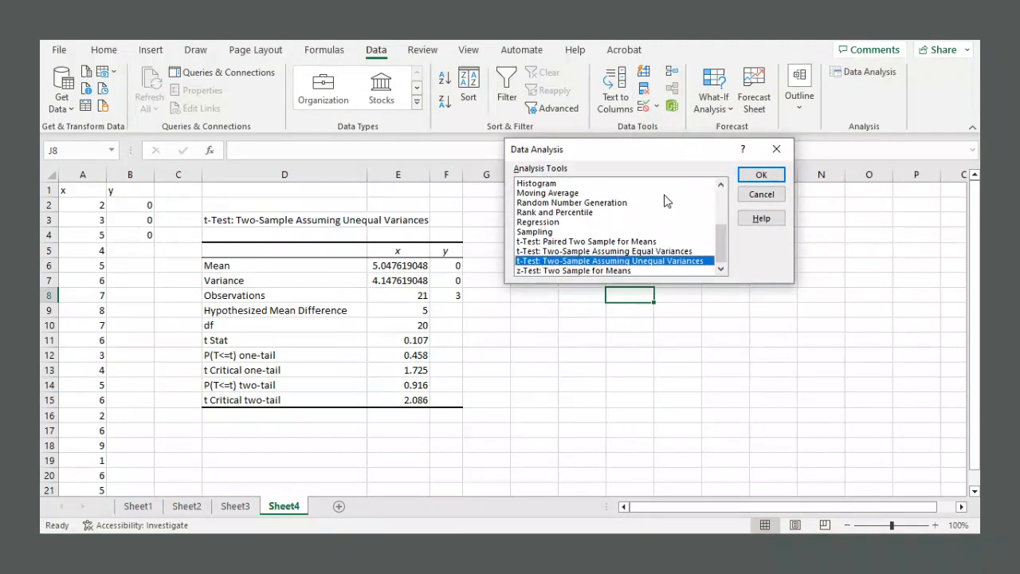
{"action": "left_click", "coordinate": [567, 271]}
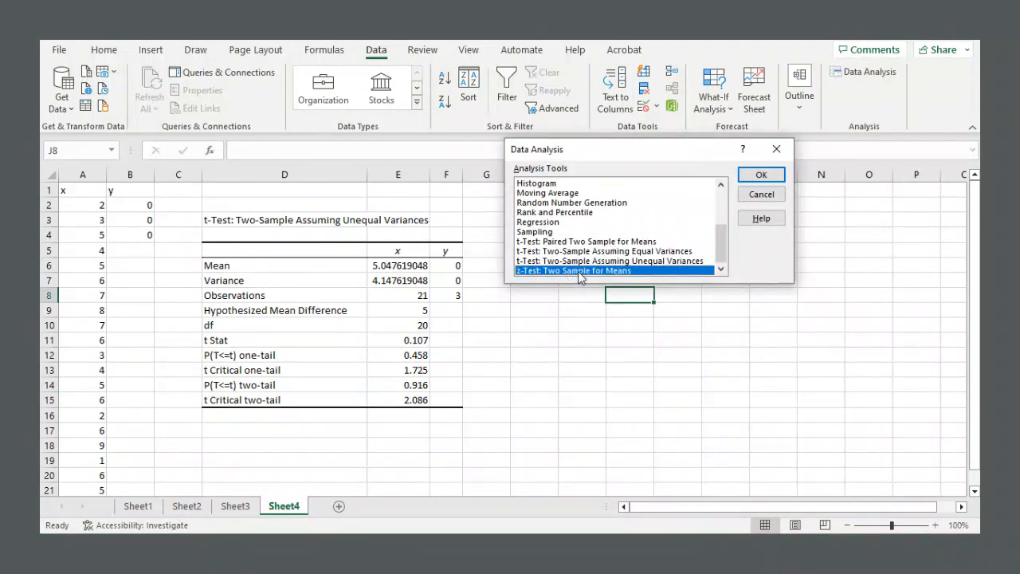
{"action": "left_click", "coordinate": [761, 177]}
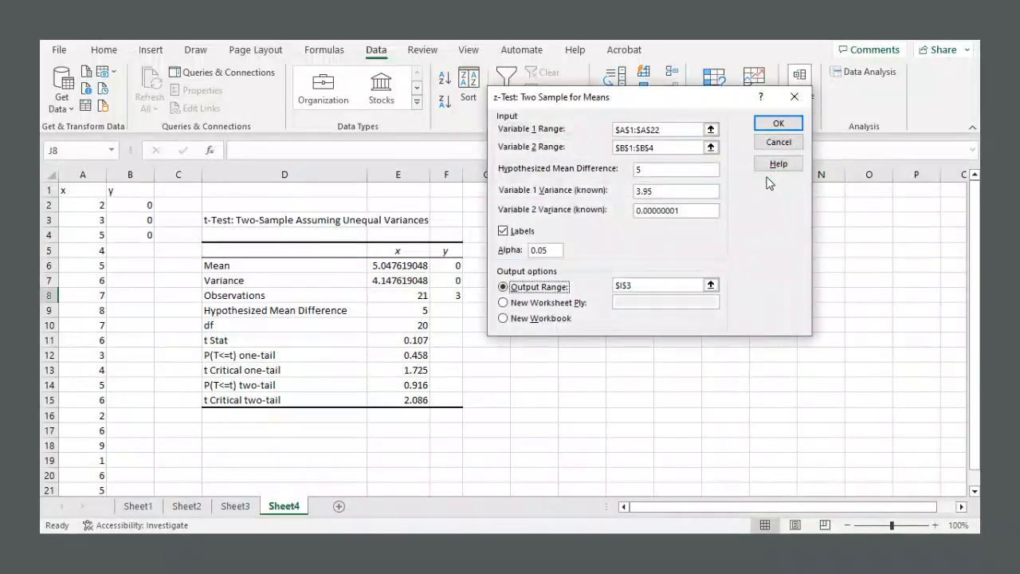
- Set the z-test's Variable 1 range to A1:A22 and its Variable 2 range to B1:B4
{"action": "left_click", "coordinate": [710, 129]}
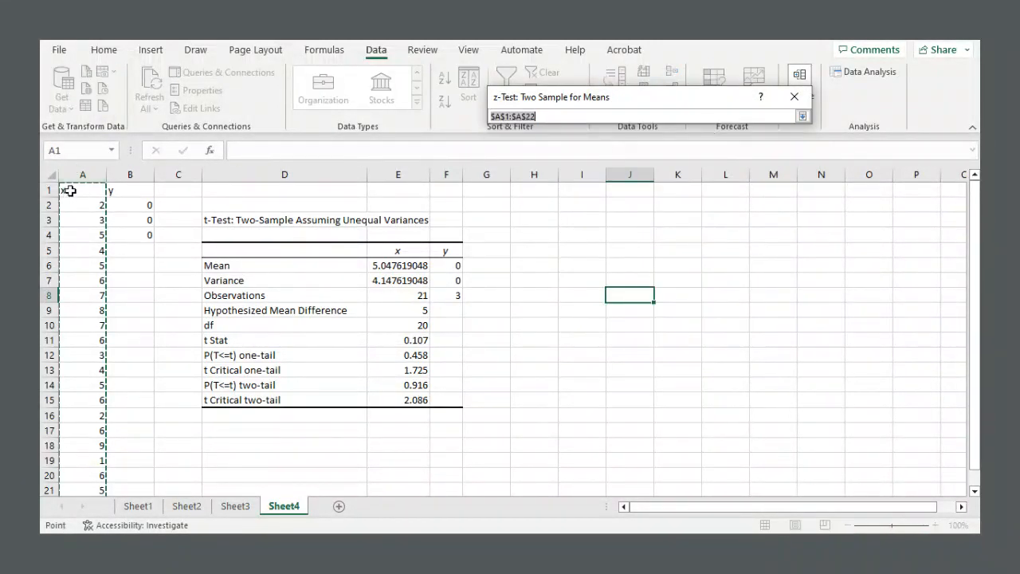
{"action": "left_click_drag", "start_coordinate": [68, 192], "coordinate": [69, 532]}
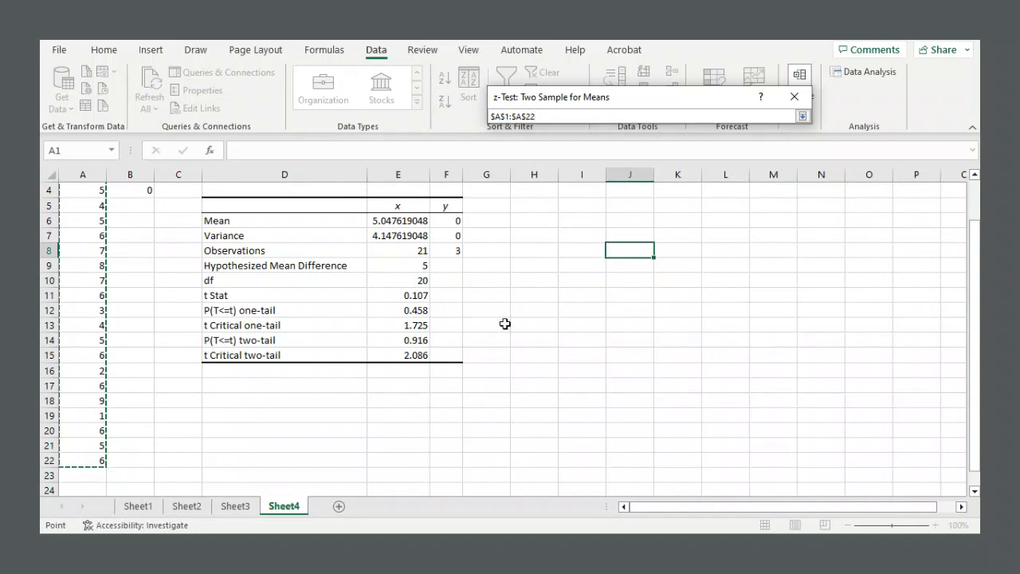
{"action": "left_click", "coordinate": [802, 116]}
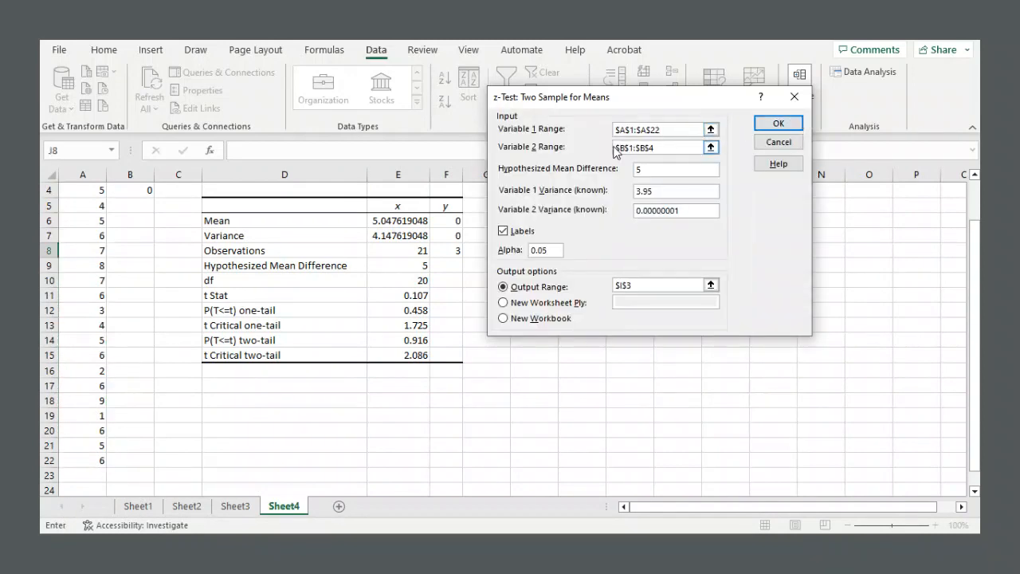
{"action": "left_click", "coordinate": [711, 146]}
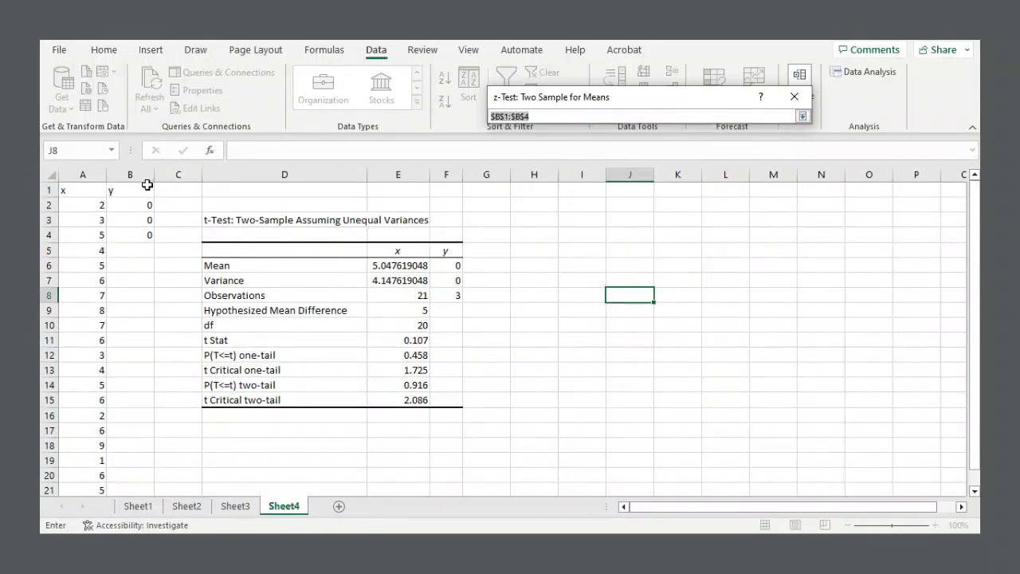
{"action": "left_click_drag", "start_coordinate": [142, 190], "coordinate": [142, 232]}
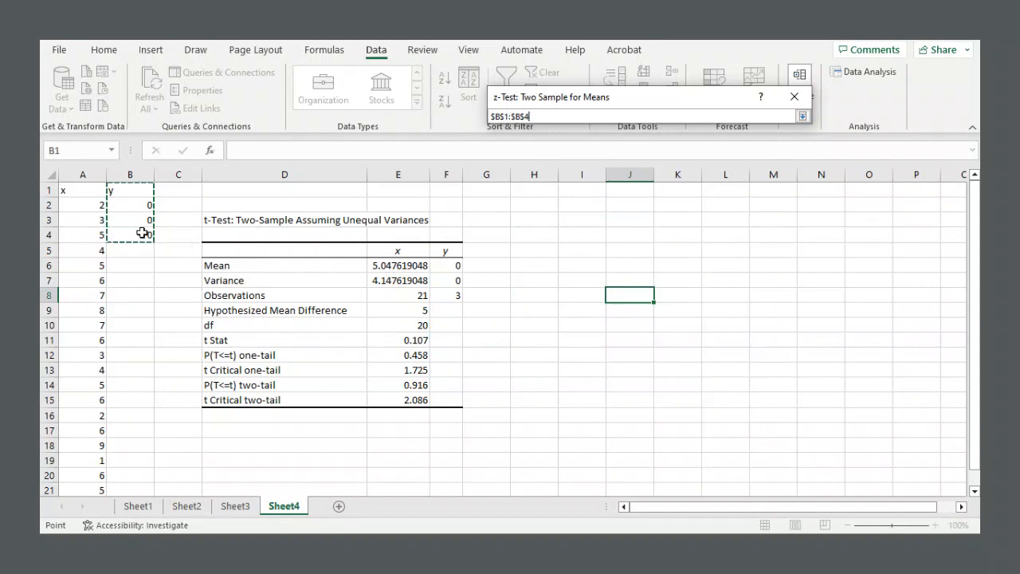
{"action": "left_click", "coordinate": [802, 116]}
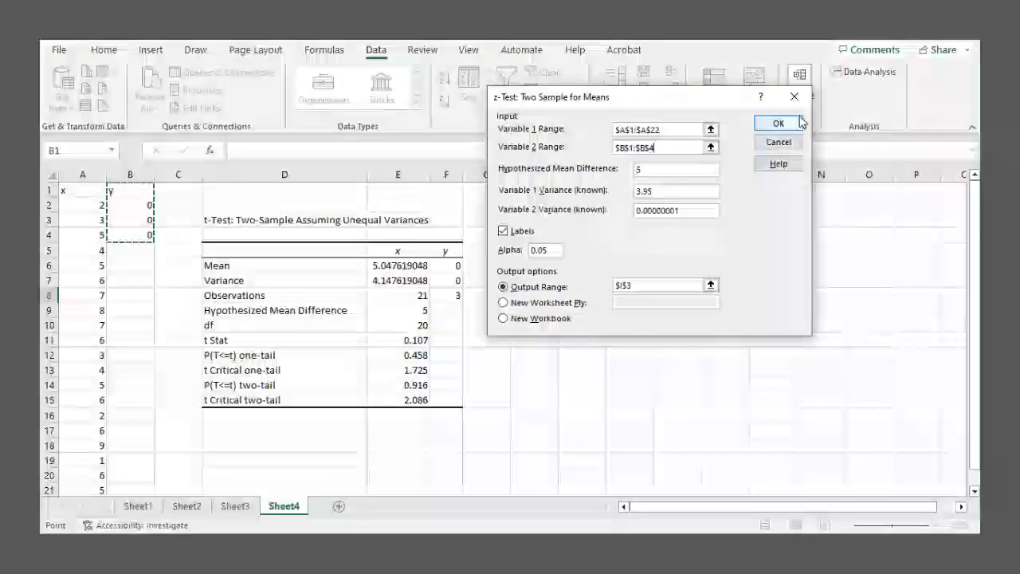
- Set the hypothesized mean difference to 5, keep alpha at 0.05, and place the z-test output at cell I3
{"action": "left_click", "coordinate": [649, 167]}
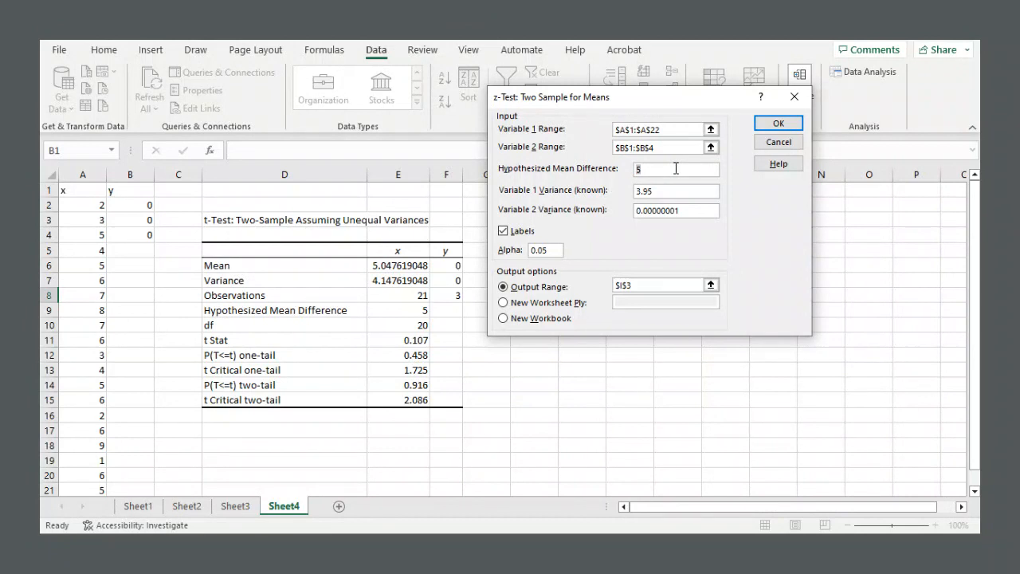
{"action": "type", "text": "5"}
{"action": "left_click_drag", "start_coordinate": [552, 251], "coordinate": [530, 252]}
{"action": "left_click", "coordinate": [554, 251]}
{"action": "left_click", "coordinate": [711, 286]}
{"action": "left_click", "coordinate": [581, 220]}
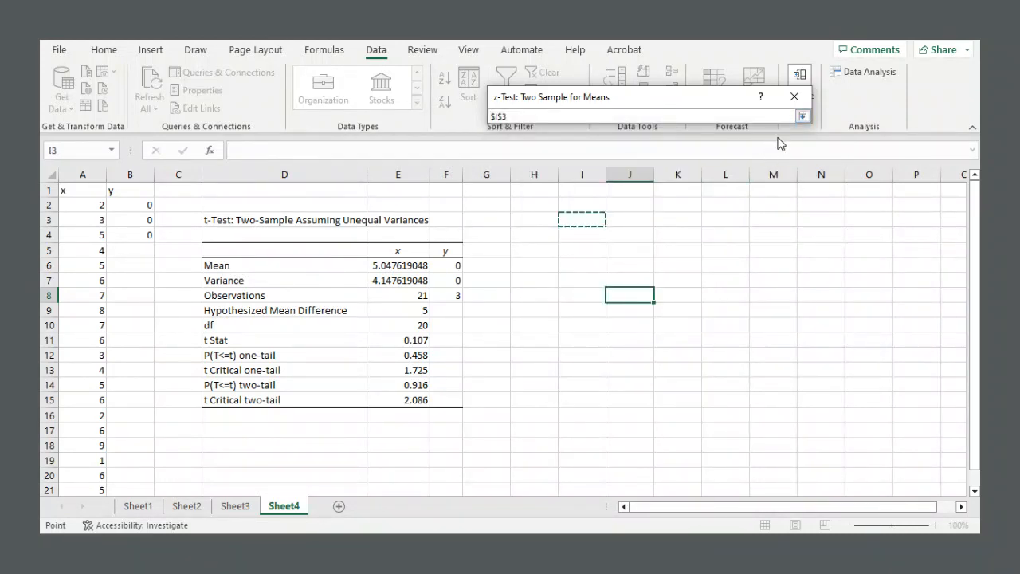
{"action": "left_click", "coordinate": [801, 117]}
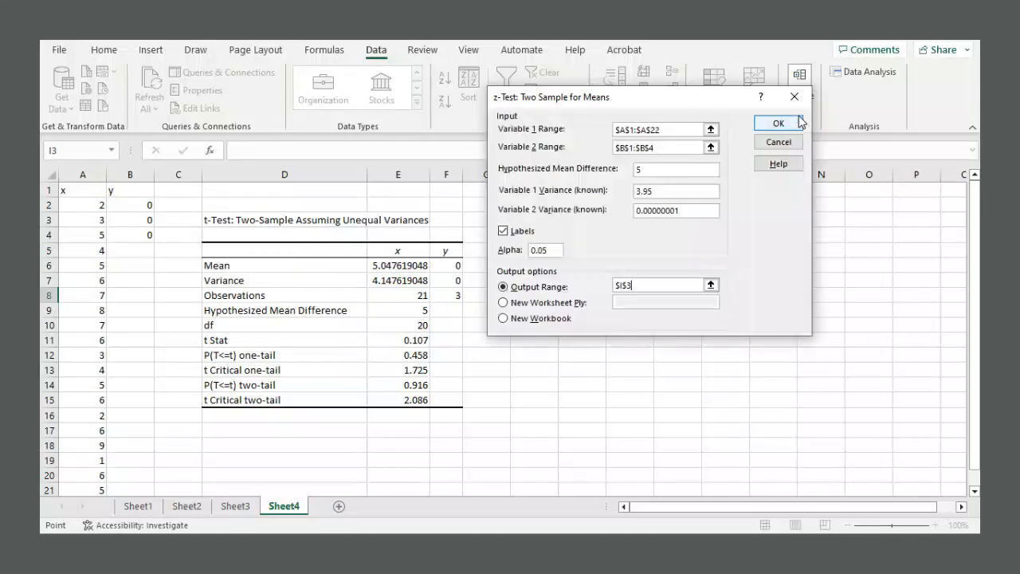
- Use known variances of 3.95 for Variable 1 and 0.00000001 for Variable 2
{"action": "left_click", "coordinate": [642, 192]}
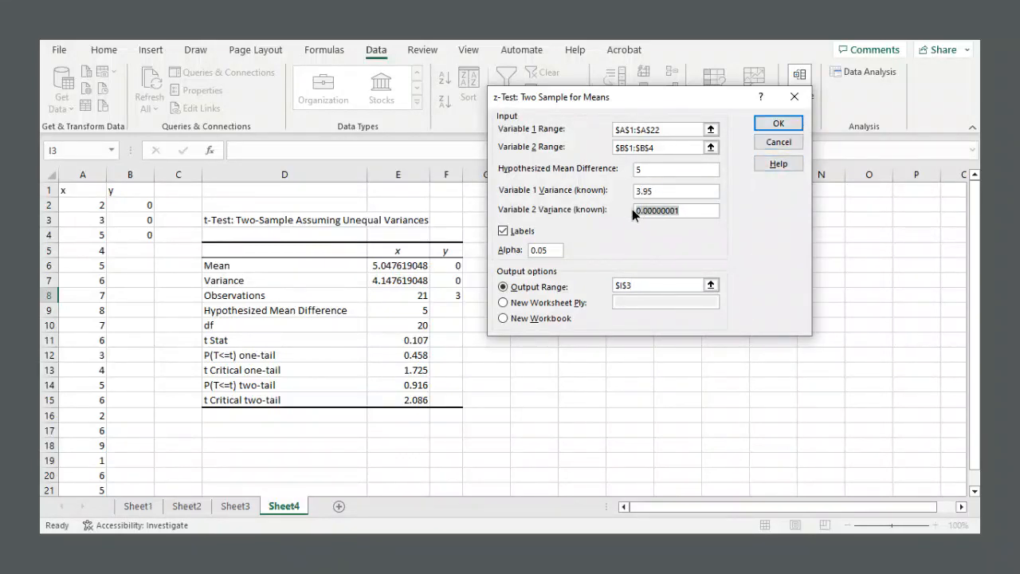
{"action": "left_click", "coordinate": [657, 190]}
{"action": "left_click_drag", "start_coordinate": [693, 209], "coordinate": [638, 210]}
{"action": "left_click", "coordinate": [669, 193]}
{"action": "double_click", "coordinate": [641, 191]}
{"action": "left_click", "coordinate": [676, 192]}
{"action": "left_click_drag", "start_coordinate": [690, 212], "coordinate": [637, 217]}
- Run the z-test and fit the width of column I to the result labels
{"action": "left_click", "coordinate": [773, 126]}
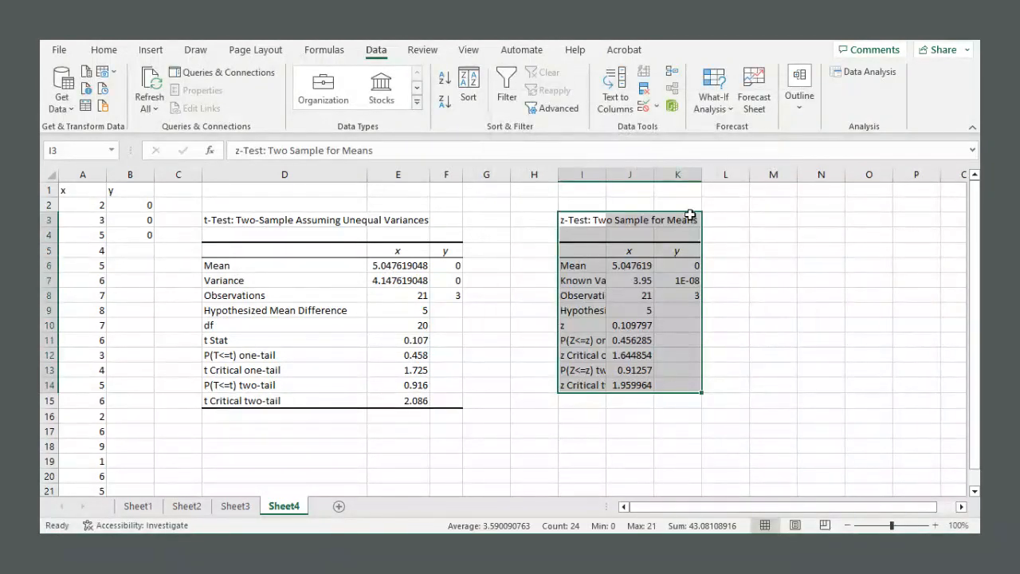
{"action": "double_click", "coordinate": [608, 174]}
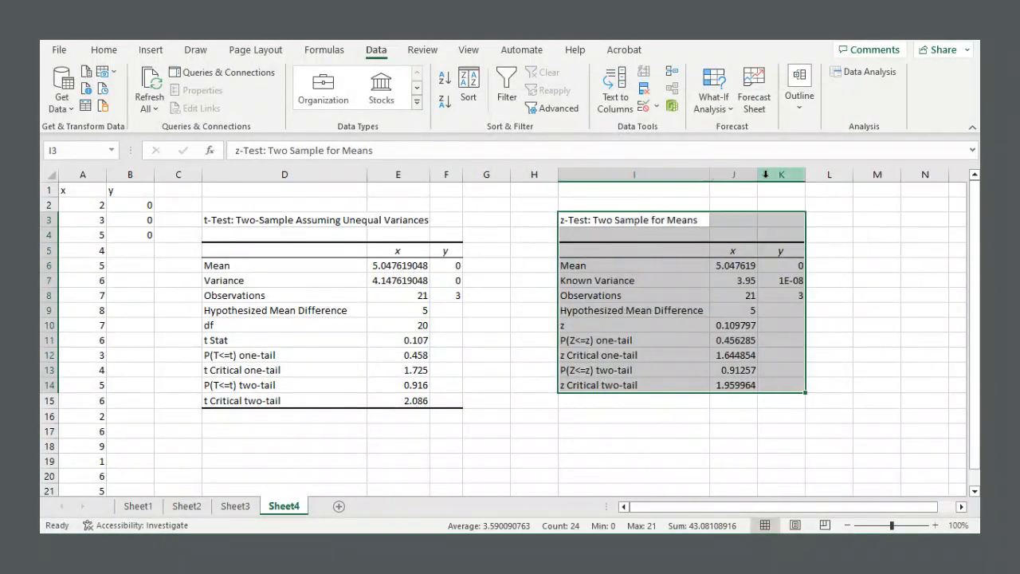
{"action": "left_click", "coordinate": [761, 289]}
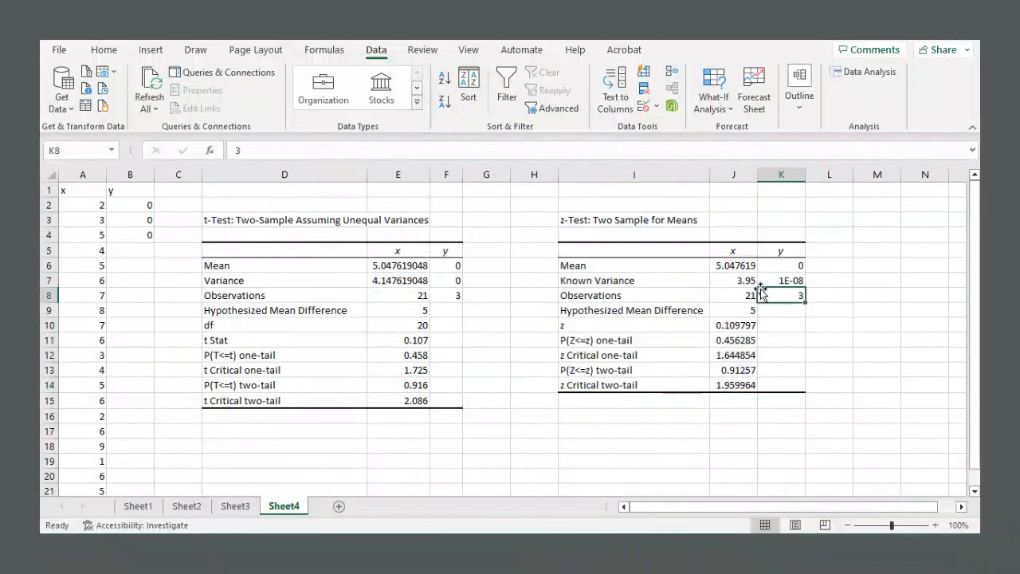
- Review the z-test's x results from the mean down to the z row, disregarding the dummy y column
{"action": "left_click_drag", "start_coordinate": [773, 257], "coordinate": [778, 299]}
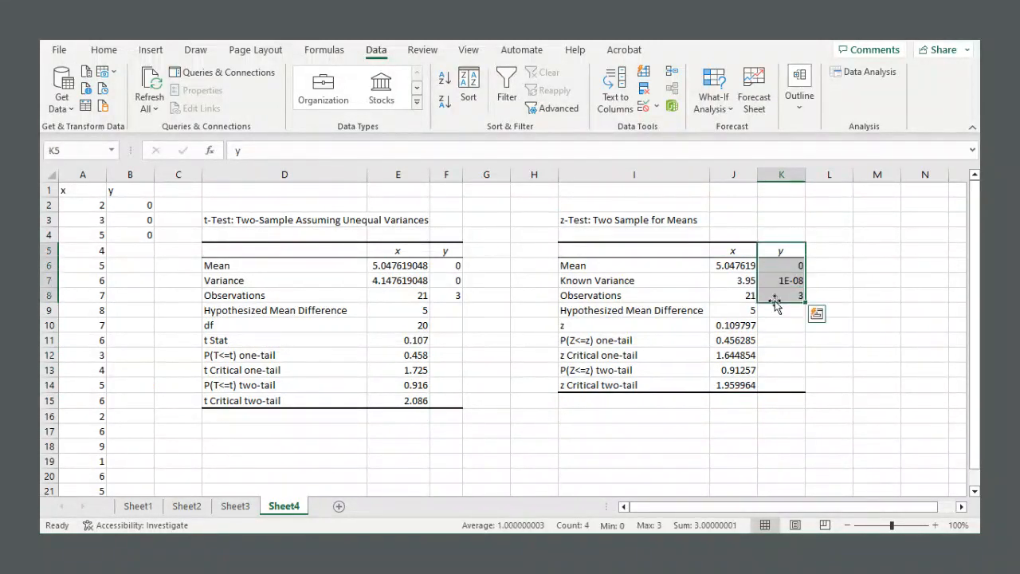
{"action": "left_click", "coordinate": [840, 253]}
{"action": "left_click_drag", "start_coordinate": [682, 251], "coordinate": [722, 381]}
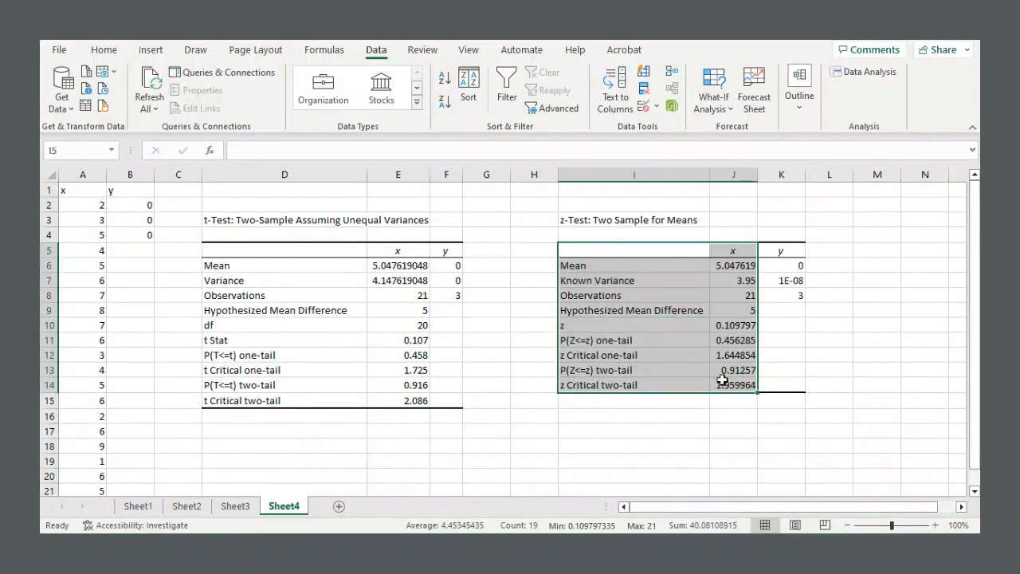
{"action": "left_click", "coordinate": [837, 317]}
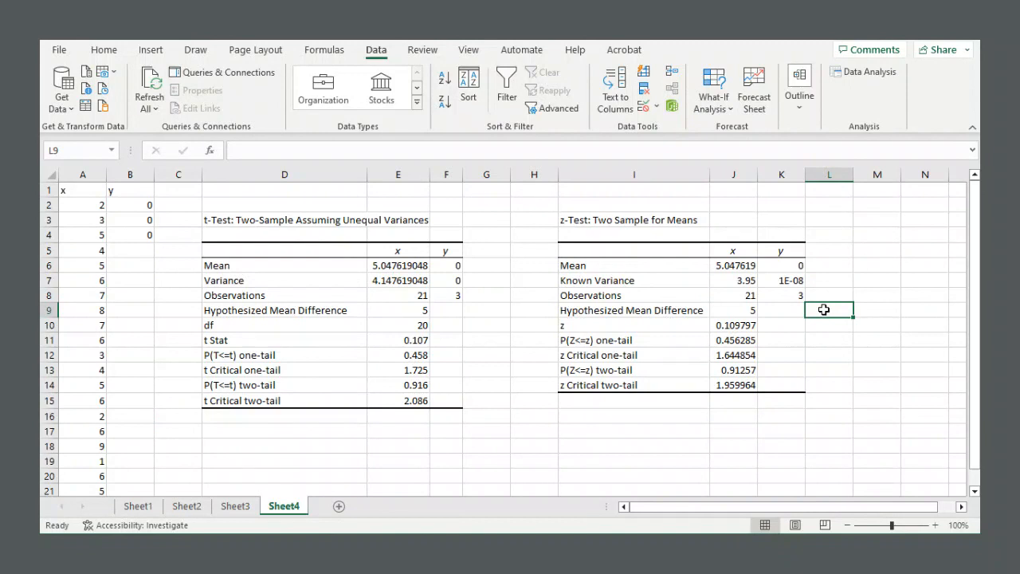
{"action": "left_click_drag", "start_coordinate": [690, 266], "coordinate": [717, 311]}
{"action": "left_click", "coordinate": [718, 280]}
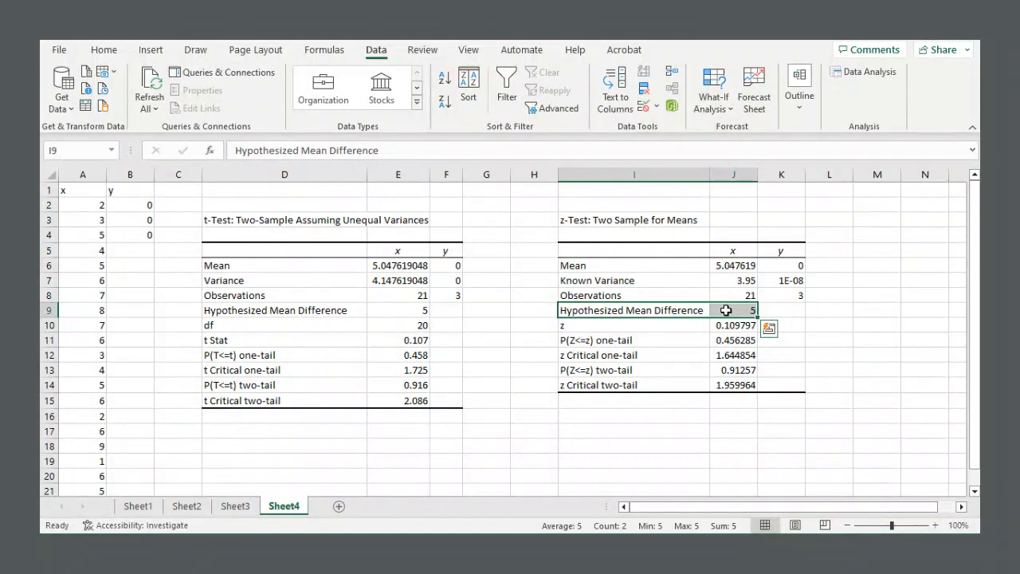
{"action": "left_click", "coordinate": [726, 310]}
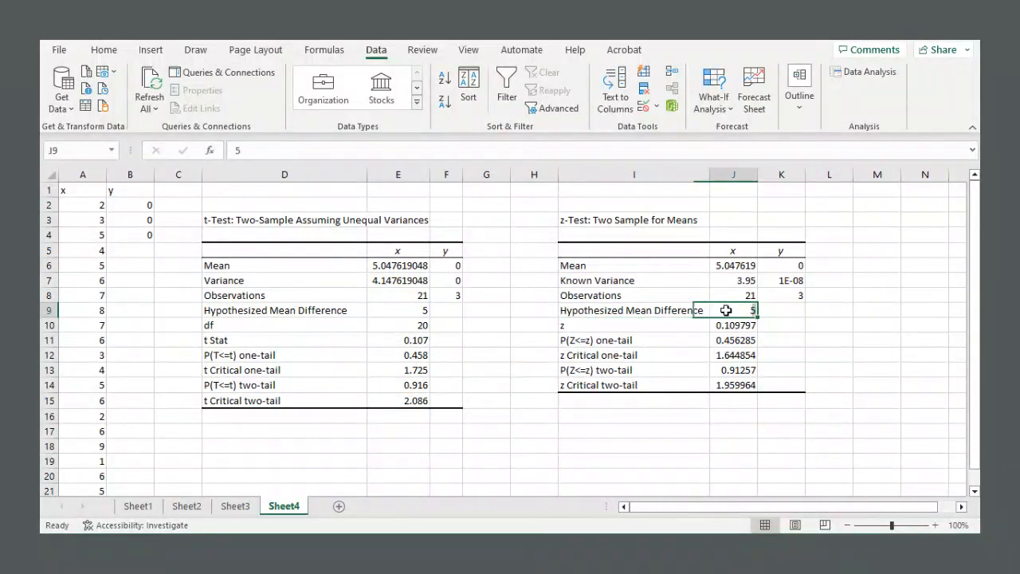
{"action": "left_click_drag", "start_coordinate": [673, 325], "coordinate": [736, 325]}
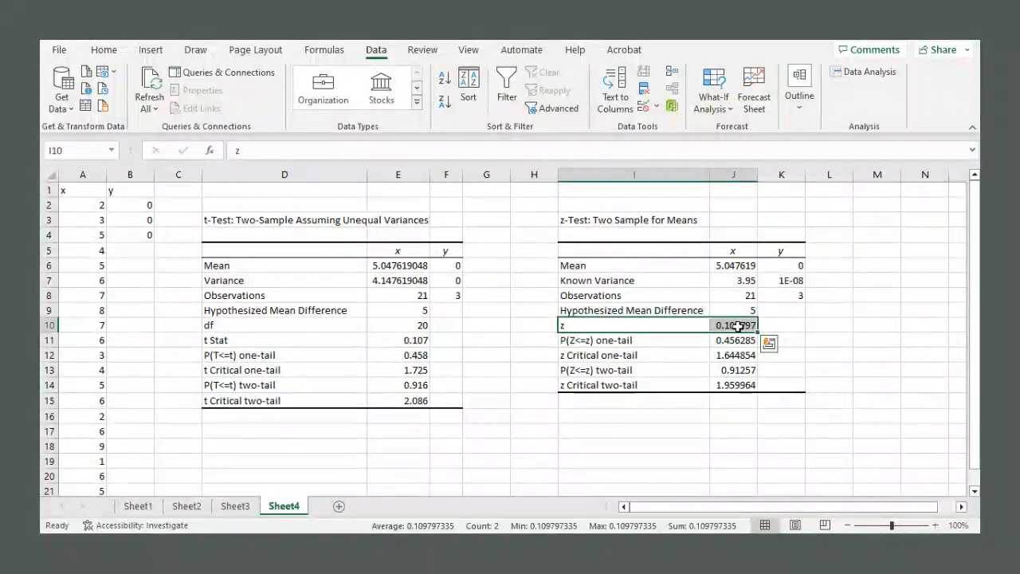
- Format the z statistic, p-values and critical values in J10:J14 to three decimal places
{"action": "left_click_drag", "start_coordinate": [736, 325], "coordinate": [734, 385]}
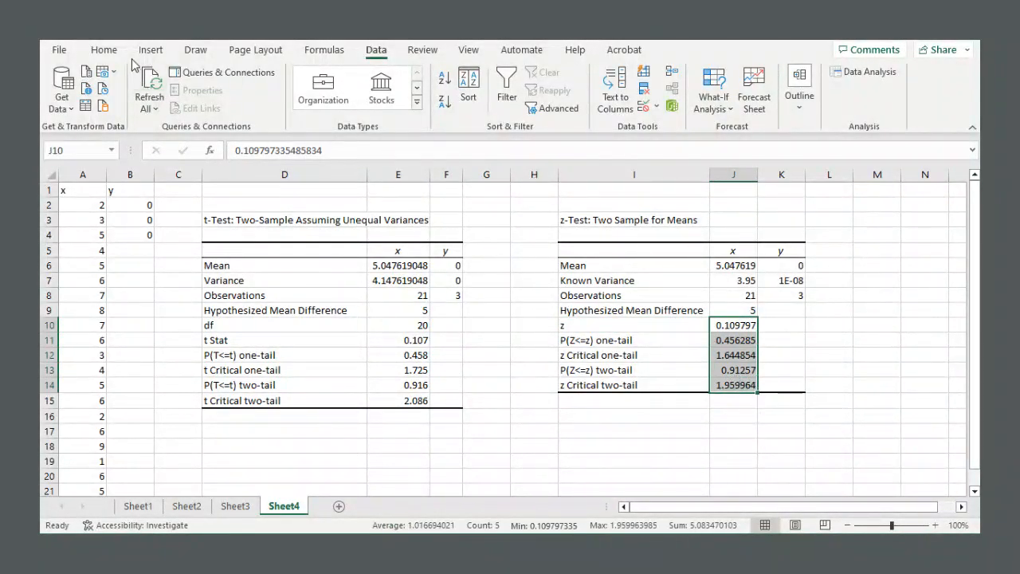
{"action": "left_click", "coordinate": [104, 51]}
{"action": "left_click", "coordinate": [523, 104]}
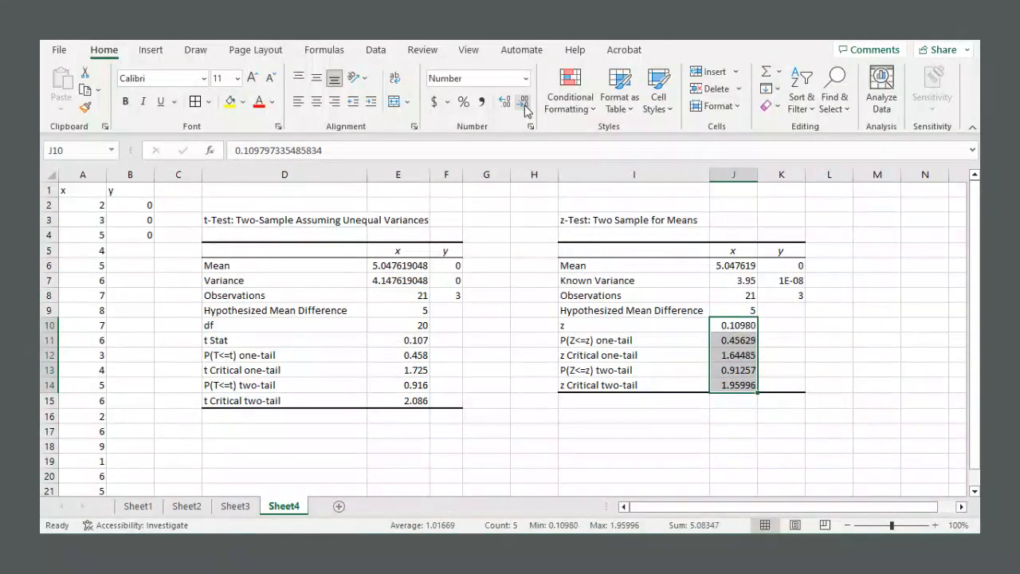
{"action": "left_click", "coordinate": [523, 103]}
{"action": "left_click", "coordinate": [524, 103]}
{"action": "left_click", "coordinate": [774, 323]}
- Read the z row, followed by the one-tail and two-tail p-value and critical z rows
{"action": "left_click_drag", "start_coordinate": [661, 327], "coordinate": [711, 325]}
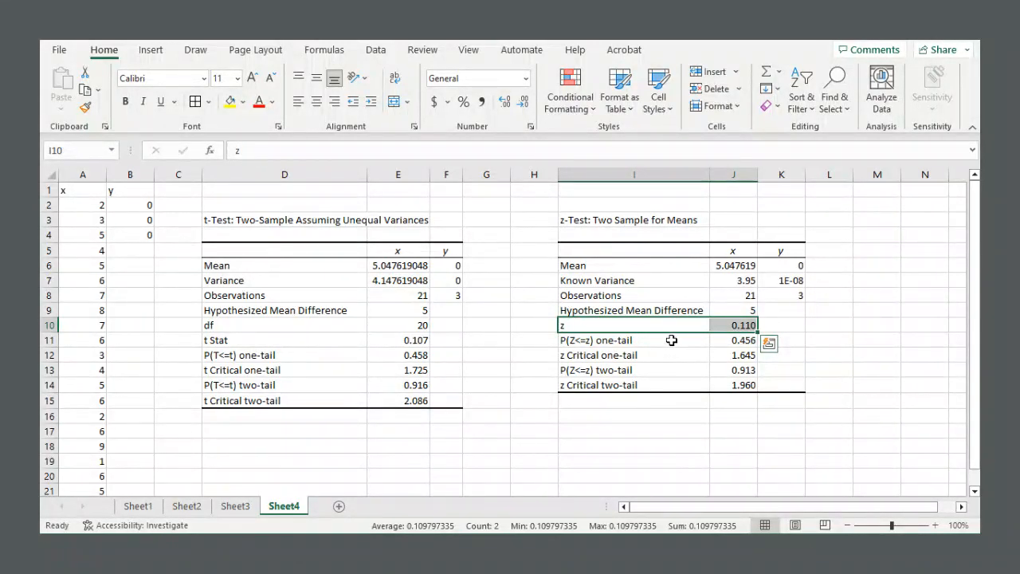
{"action": "left_click", "coordinate": [674, 340]}
{"action": "left_click_drag", "start_coordinate": [653, 337], "coordinate": [736, 357]}
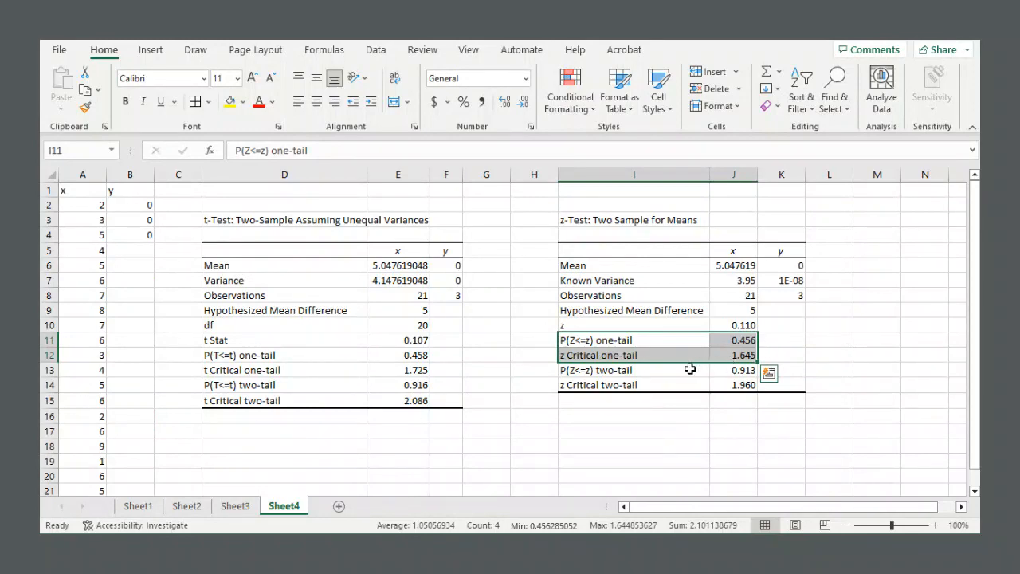
{"action": "left_click_drag", "start_coordinate": [688, 370], "coordinate": [726, 384]}
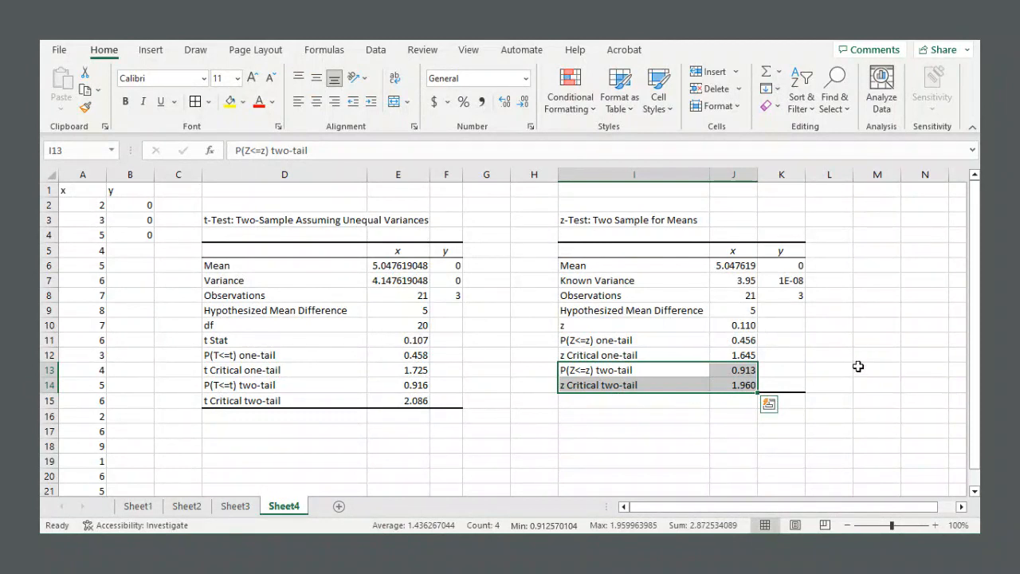
{"action": "left_click", "coordinate": [859, 366]}
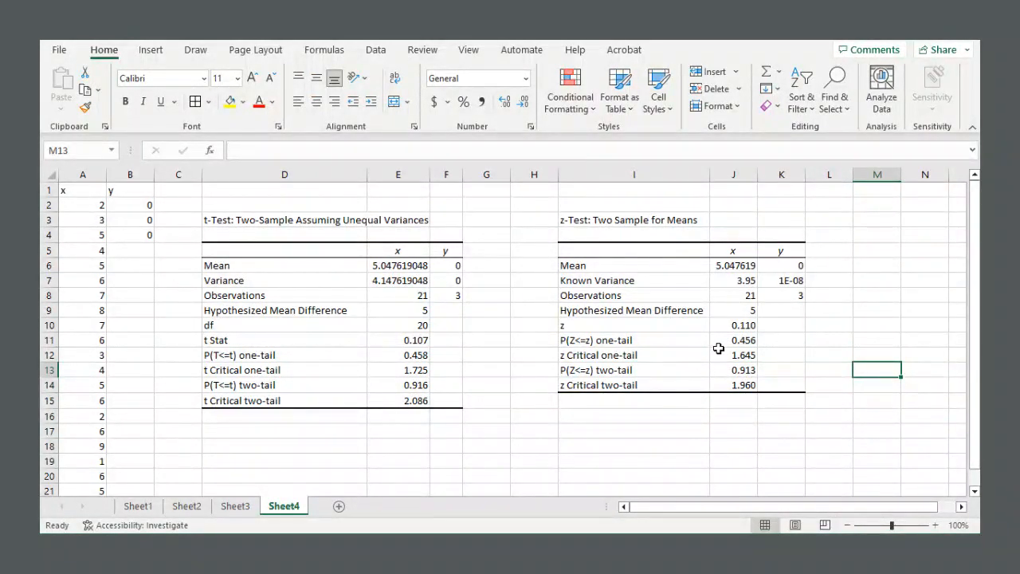
- Examine which critical z value applies to a one-tailed test and which to a two-tailed test
{"action": "mouse_move", "coordinate": [647, 356]}
{"action": "left_mouse_down"}
{"action": "mouse_move", "coordinate": [716, 357]}
{"action": "mouse_move", "coordinate": [733, 385]}
{"action": "left_mouse_up"}
{"action": "left_click", "coordinate": [686, 385]}
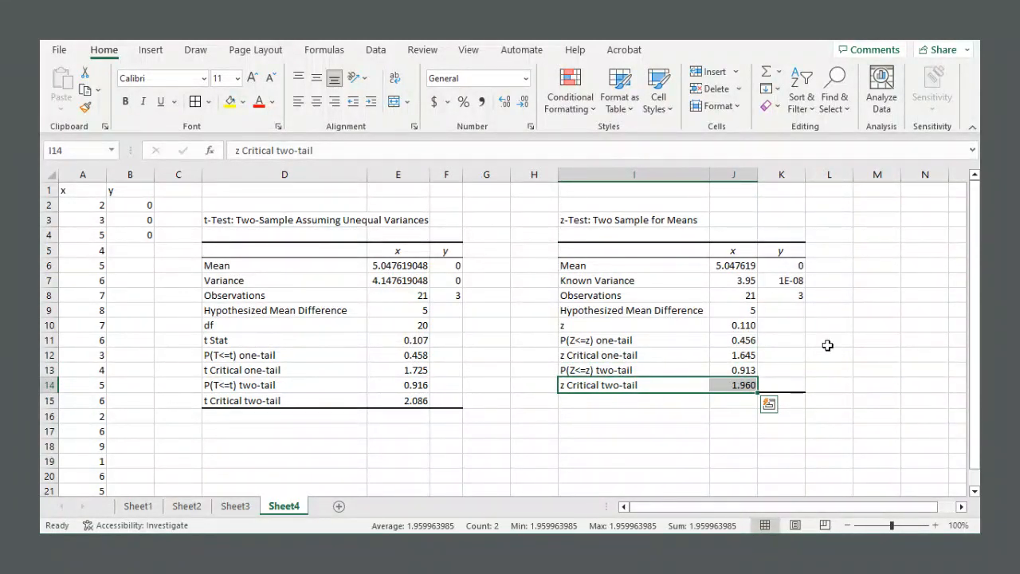
{"action": "left_click_drag", "start_coordinate": [646, 357], "coordinate": [717, 356]}
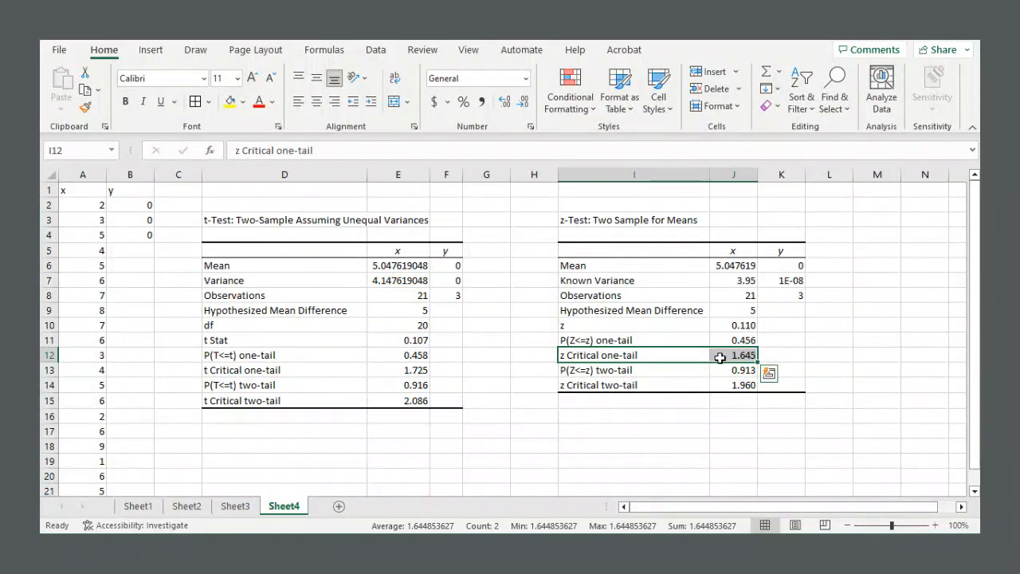
{"action": "left_click_drag", "start_coordinate": [682, 387], "coordinate": [713, 385]}
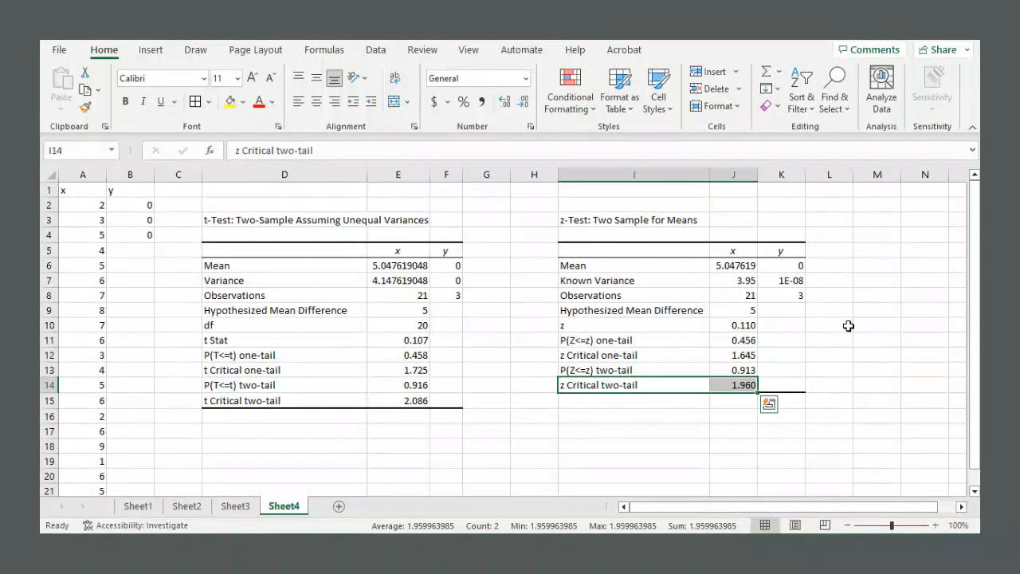
{"action": "left_click", "coordinate": [739, 384]}
{"action": "left_click_drag", "start_coordinate": [678, 386], "coordinate": [724, 389]}
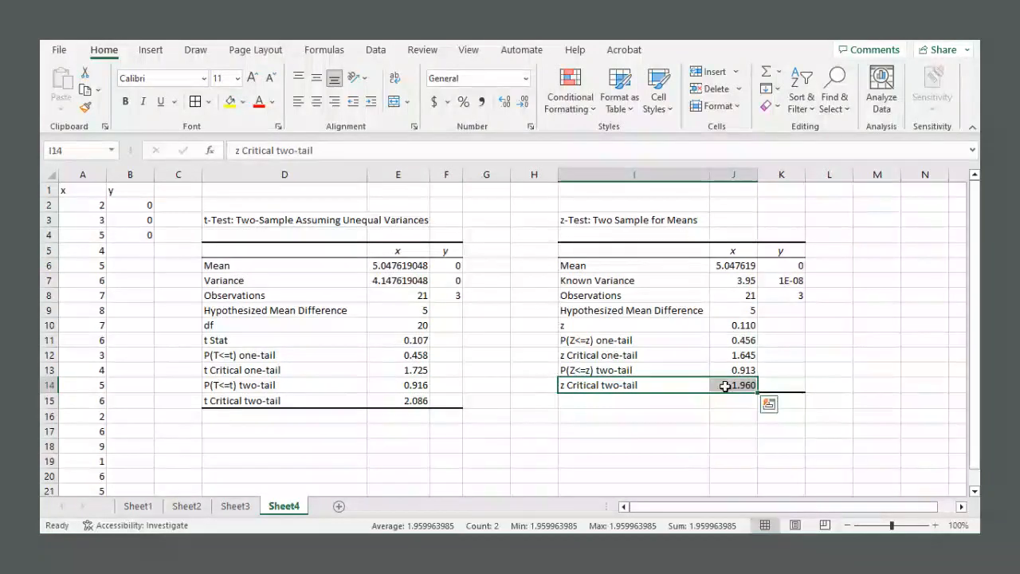
- Compare the z statistic with the one-tail and two-tail critical z values
{"action": "left_click", "coordinate": [706, 326]}
{"action": "left_click_drag", "start_coordinate": [707, 326], "coordinate": [733, 325]}
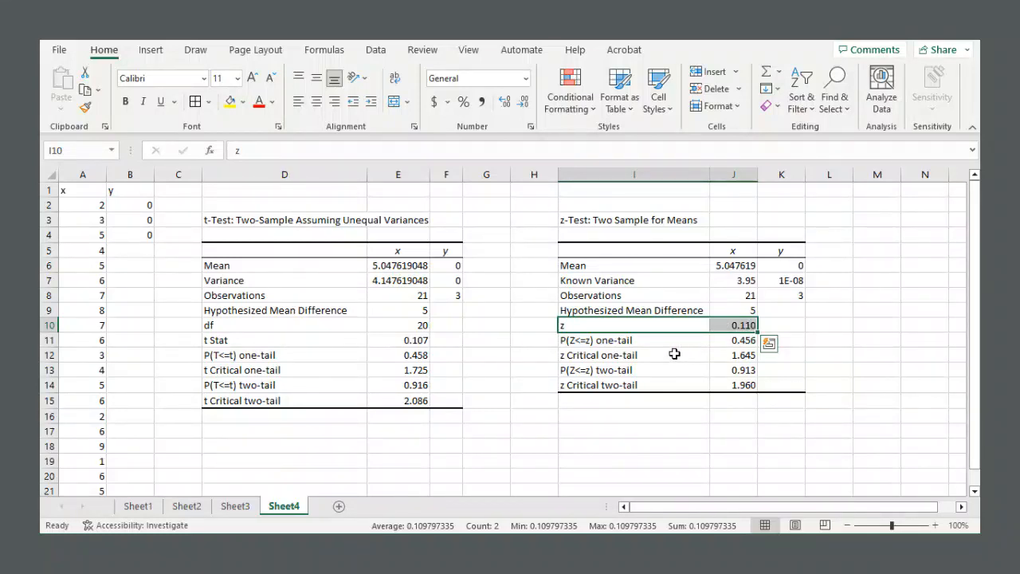
{"action": "left_click_drag", "start_coordinate": [675, 355], "coordinate": [723, 355]}
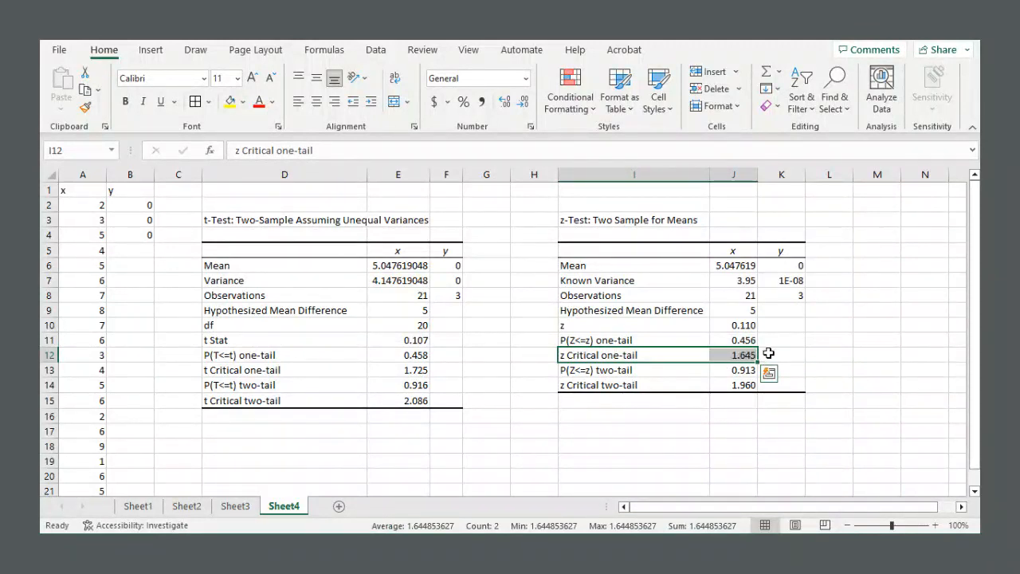
{"action": "left_click", "coordinate": [688, 388]}
{"action": "left_click_drag", "start_coordinate": [688, 388], "coordinate": [725, 386]}
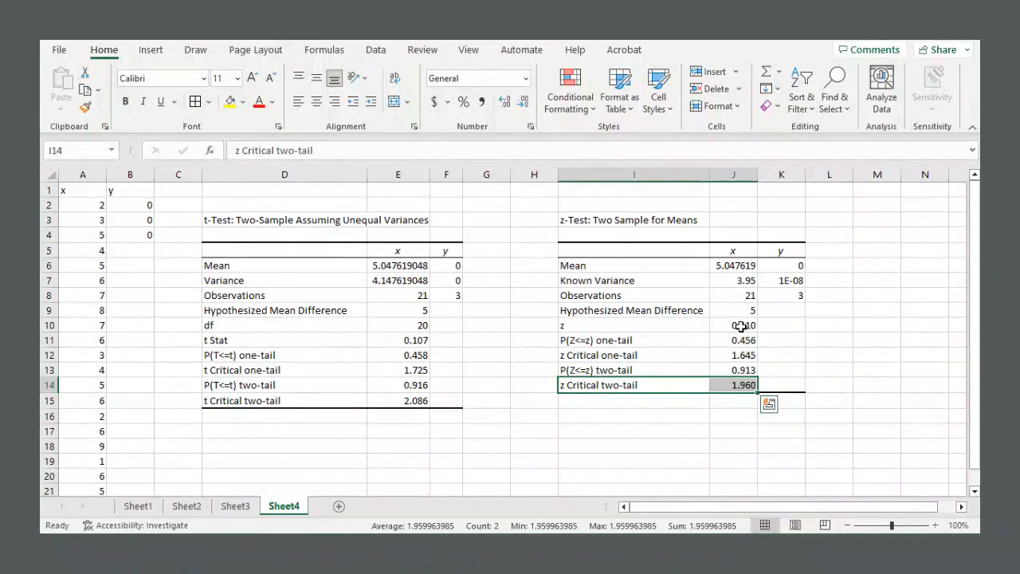
- Examine the z-test's one-tail and two-tail p-values and relate them to the hypothesized mean difference
{"action": "left_click_drag", "start_coordinate": [650, 335], "coordinate": [722, 334]}
{"action": "left_click_drag", "start_coordinate": [689, 371], "coordinate": [725, 371]}
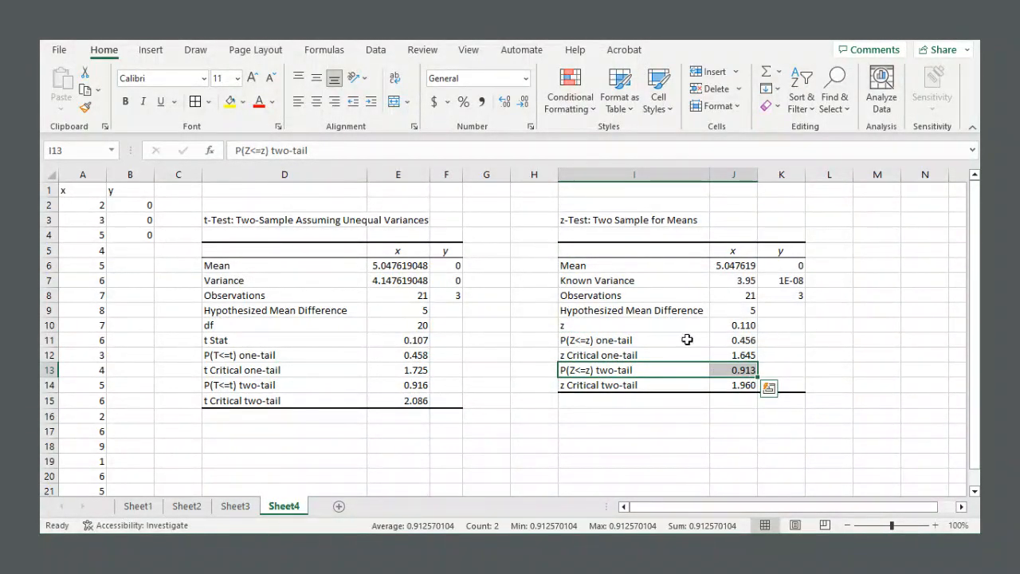
{"action": "left_click_drag", "start_coordinate": [690, 336], "coordinate": [721, 338]}
{"action": "left_click", "coordinate": [694, 371]}
{"action": "left_click_drag", "start_coordinate": [694, 372], "coordinate": [731, 371]}
{"action": "left_click_drag", "start_coordinate": [684, 310], "coordinate": [725, 312]}
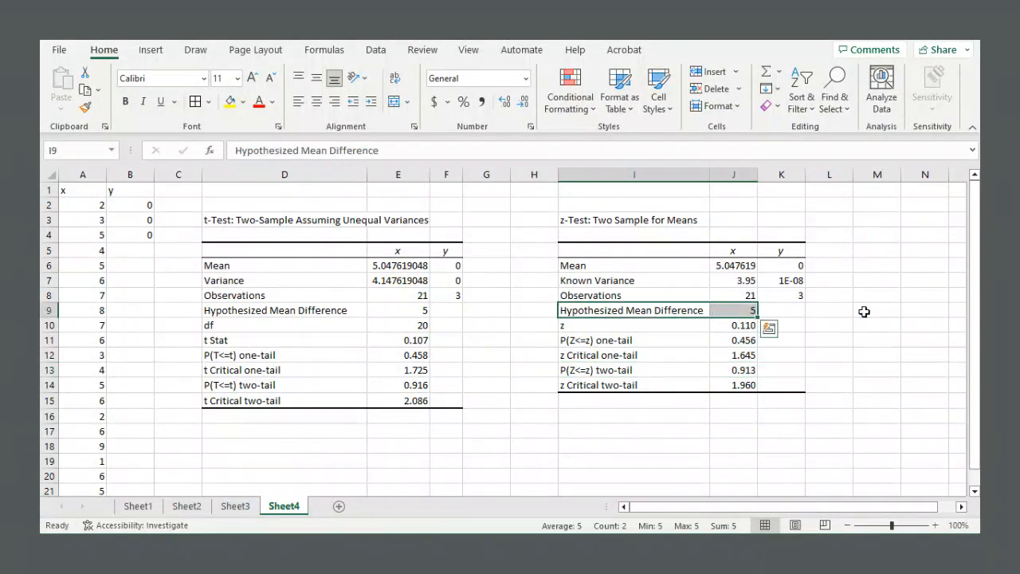